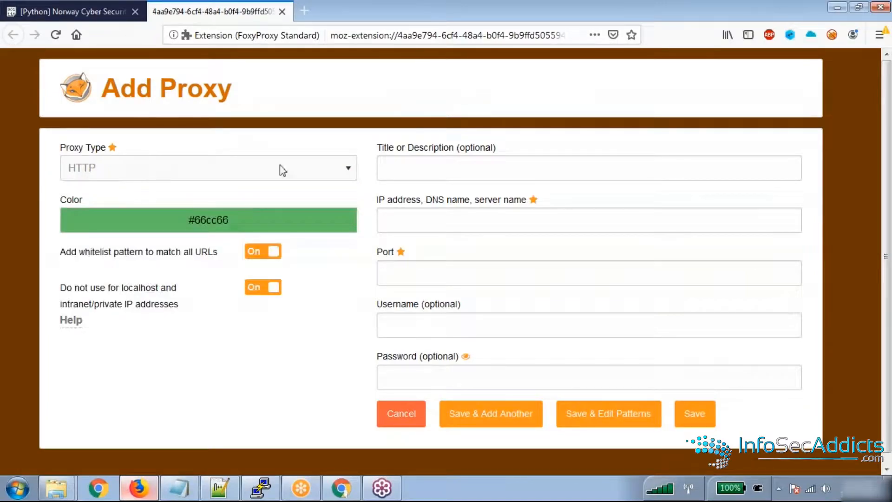
Step: Fill in a new HTTP proxy titled Burp Suite with IP address 127.0.0.1 and port 8080
click(425, 169)
text(Burp )
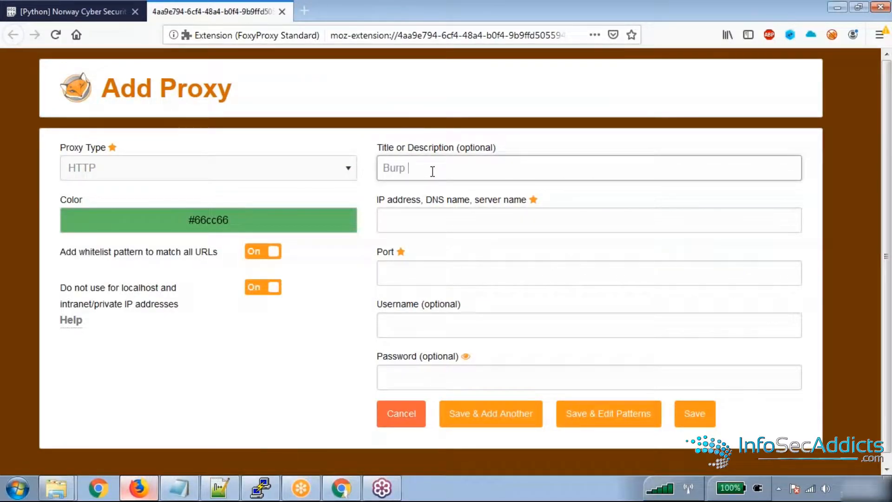
text(Suite)
key(Tab)
text(127.0.0.1)
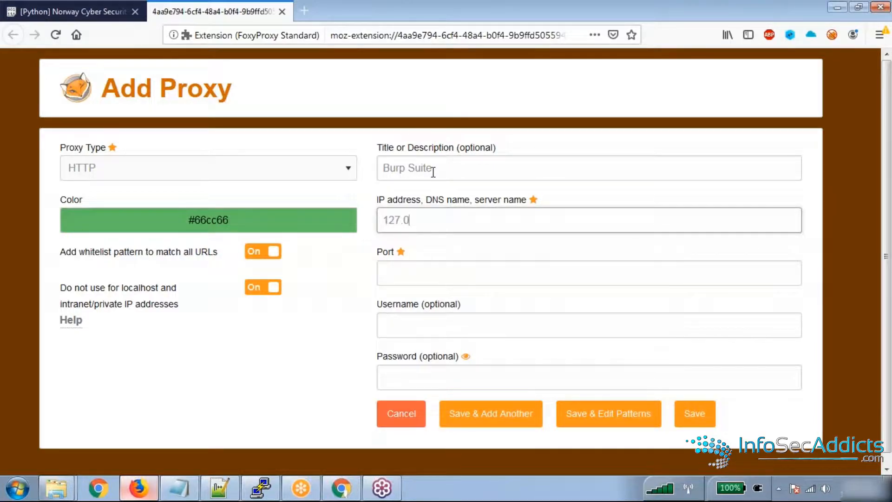
key(Tab)
text(8080)
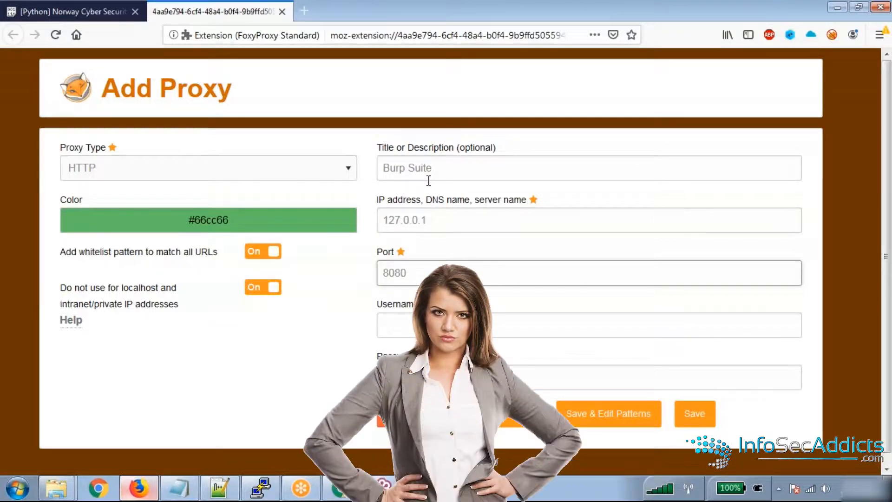
click(334, 331)
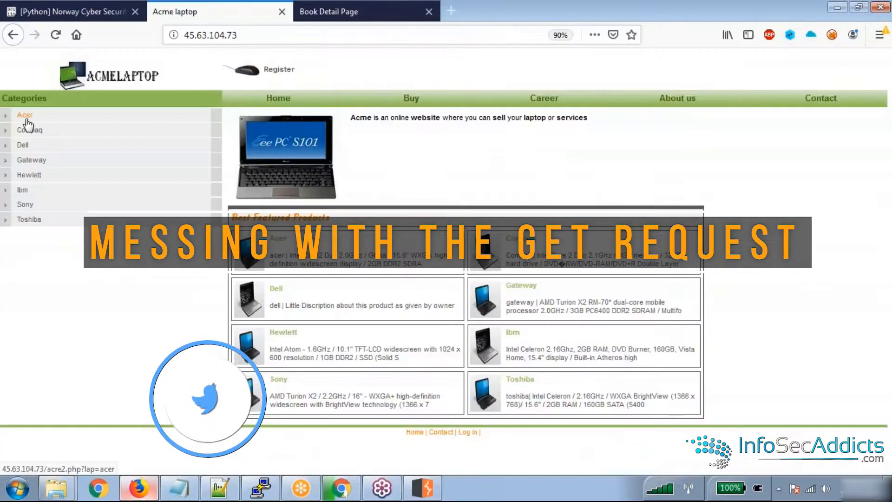
Step: Open the Acer laptop category and place the cursor after the lap=acer parameter in the page address
click(330, 33)
click(325, 37)
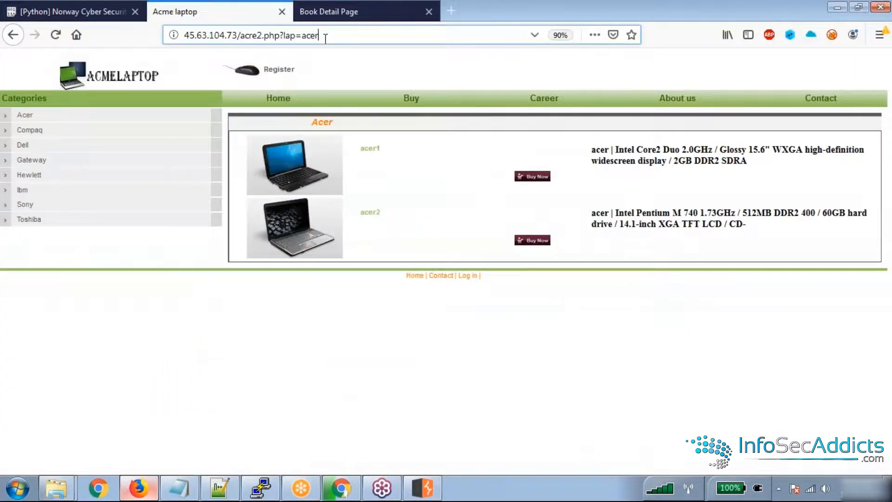
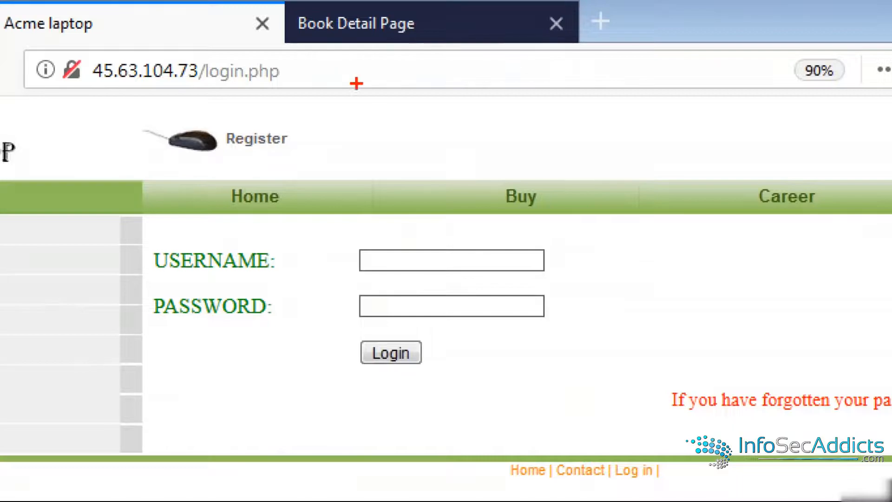
Step: Annotate the magnified login page by underlining login.php, writing POST beside the address and drawing arrows to the username and password fields, and clear the markup
drag(212, 90, 306, 93)
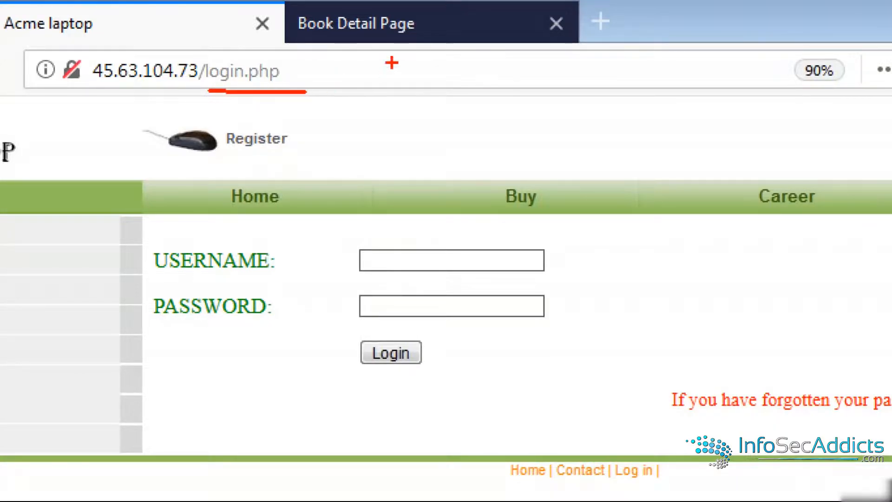
mouse_move(323, 54)
mouse_down()
mouse_move(359, 66)
mouse_move(341, 69)
mouse_move(344, 96)
mouse_move(358, 104)
mouse_up()
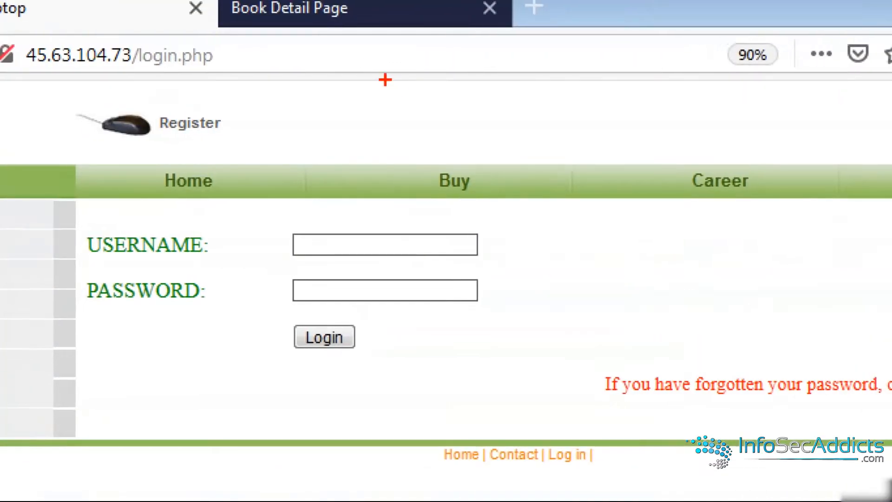
mouse_move(329, 44)
mouse_down()
mouse_move(336, 108)
mouse_move(324, 79)
mouse_up()
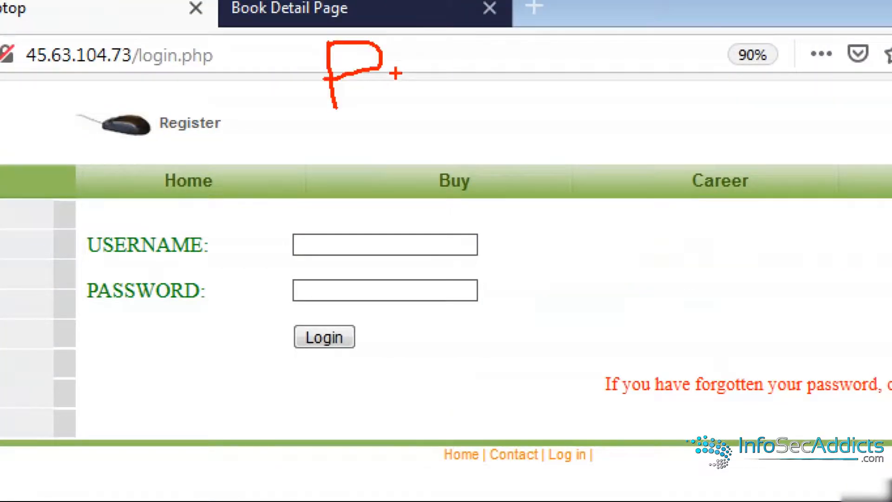
drag(399, 48, 398, 52)
mouse_move(463, 59)
mouse_down()
mouse_move(428, 106)
mouse_move(551, 57)
mouse_up()
drag(501, 64, 517, 121)
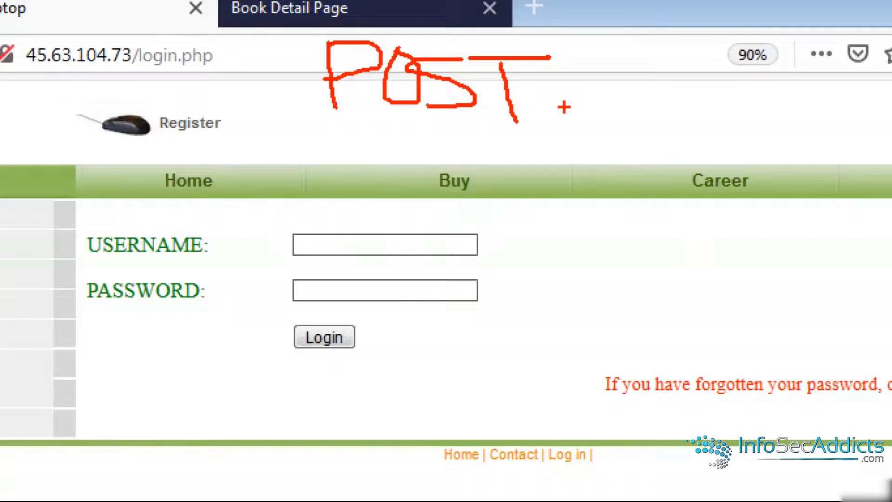
mouse_move(610, 234)
mouse_down()
mouse_move(496, 254)
mouse_move(502, 260)
mouse_up()
mouse_move(600, 284)
mouse_down()
mouse_move(506, 289)
mouse_move(511, 309)
mouse_up()
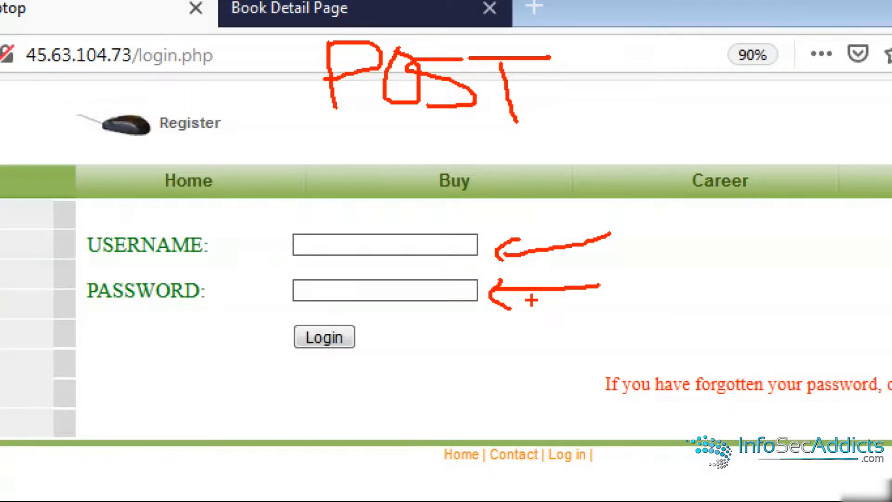
key(Escape)
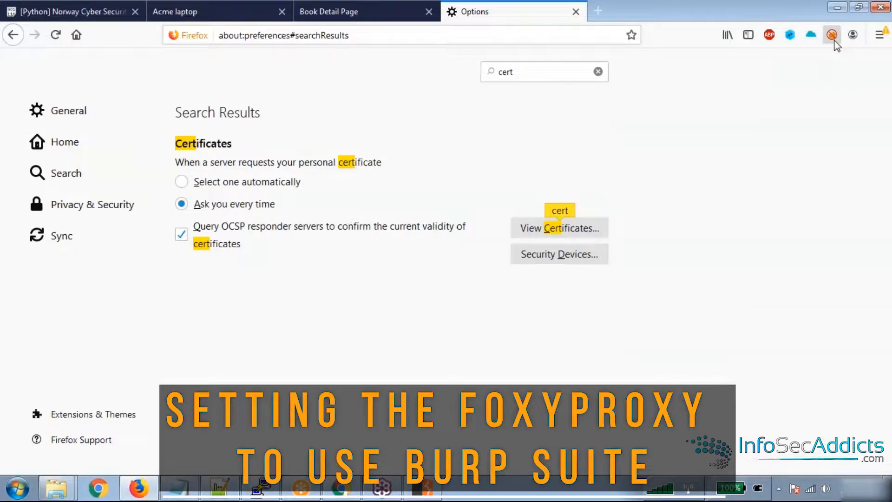
Step: Set FoxyProxy to use the Burp Suite proxy for all URLs, ignoring patterns
click(832, 36)
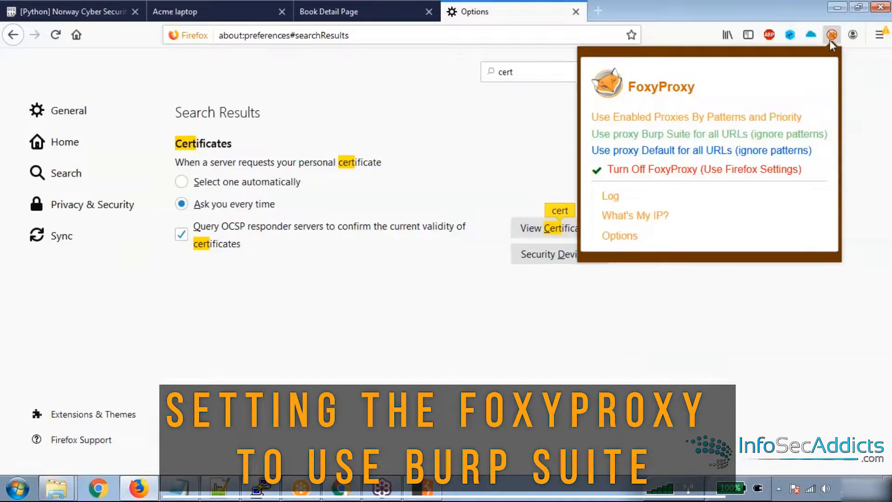
click(686, 136)
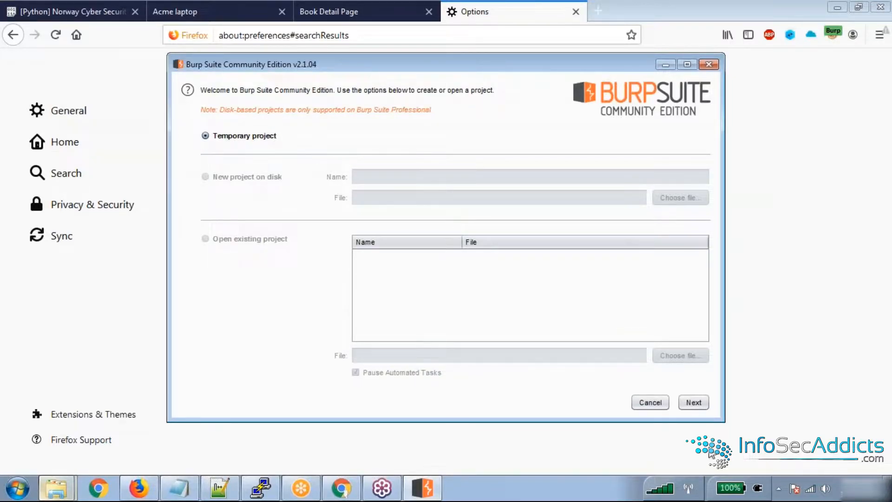
Step: Start Burp Suite with a temporary project and the Burp default configuration
click(697, 407)
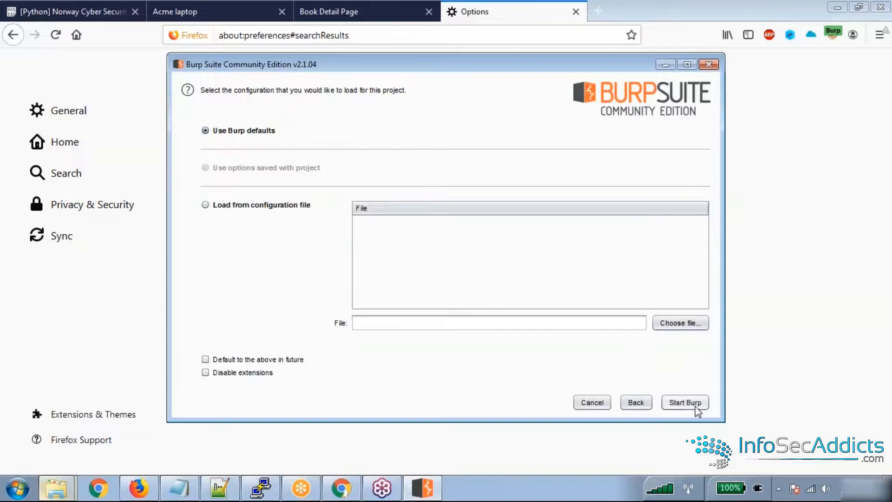
click(682, 403)
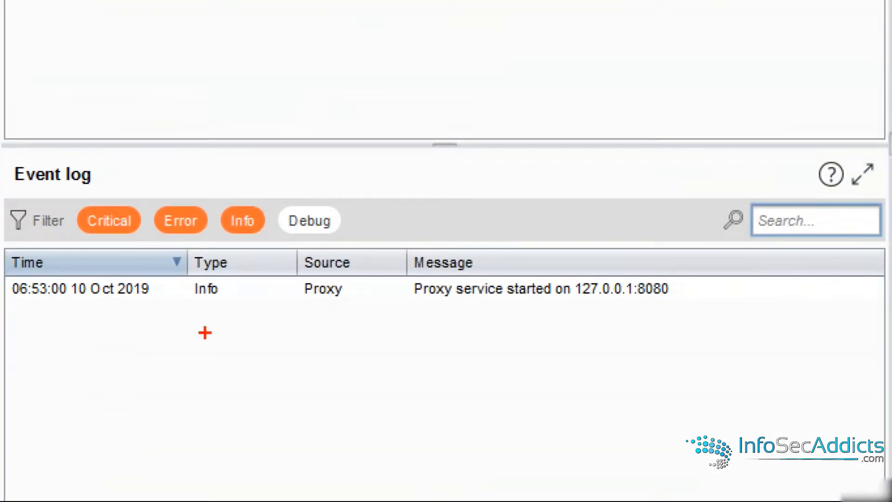
Step: Mark up the magnified Burp dashboard, outlining the proxy service entry in the event log, the issue type list and the Dashboard and Target labels
mouse_move(29, 326)
mouse_down()
mouse_move(683, 318)
mouse_move(683, 250)
mouse_move(3, 262)
mouse_move(2, 314)
mouse_move(36, 318)
mouse_up()
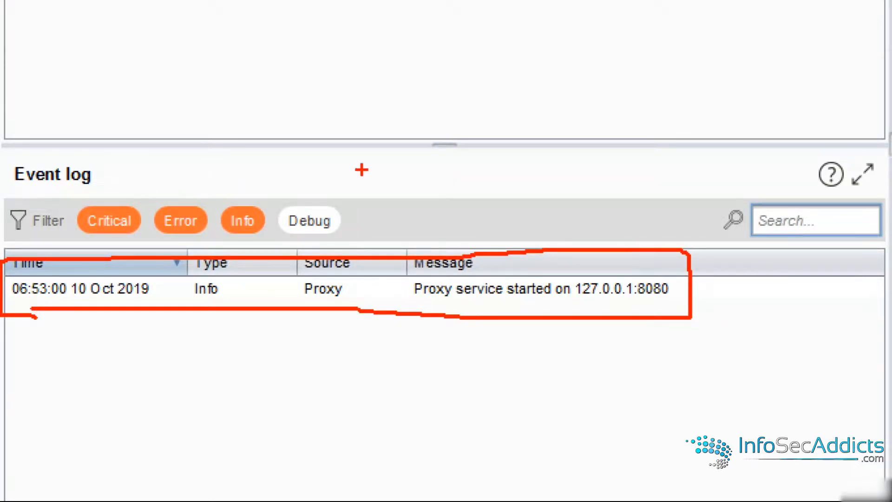
key(Escape)
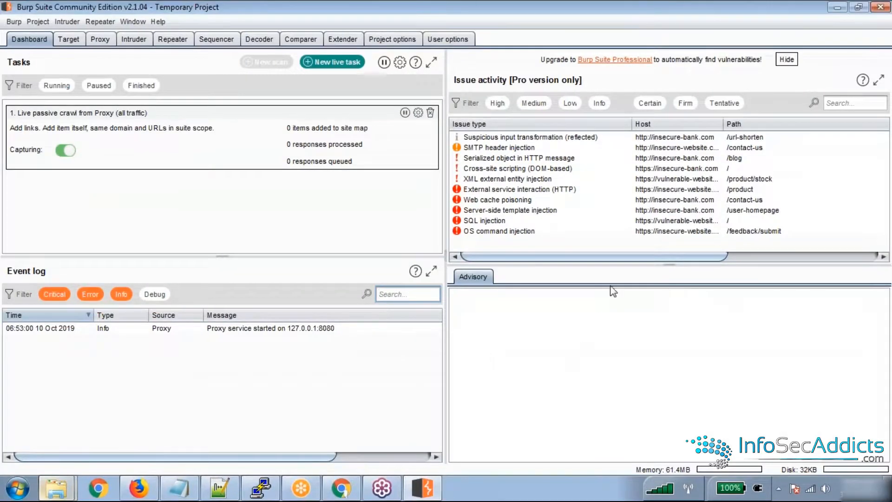
key(ctrl+1)
click(780, 157)
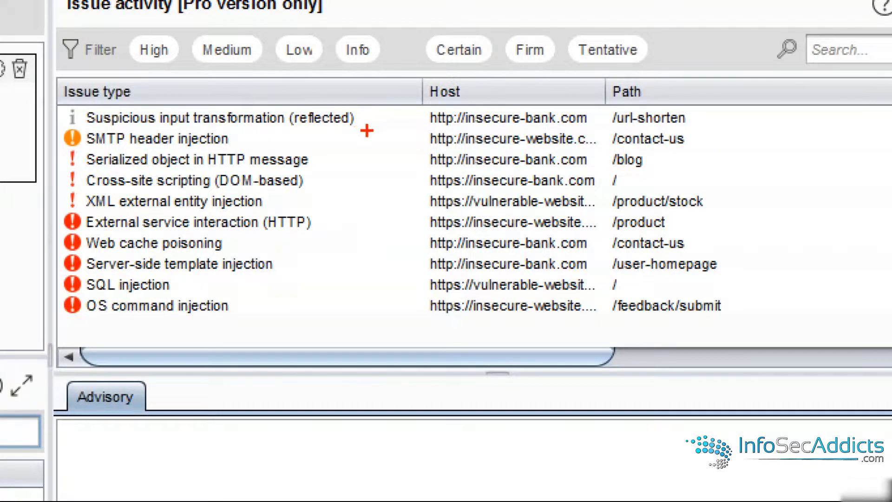
mouse_move(39, 110)
mouse_down()
mouse_move(47, 341)
mouse_move(320, 344)
mouse_move(395, 162)
mouse_move(343, 96)
mouse_move(26, 98)
mouse_up()
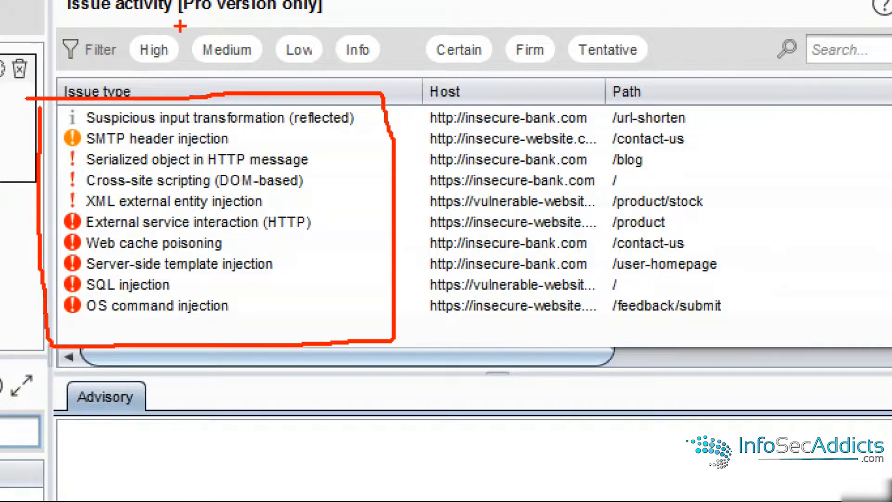
drag(180, 27, 300, 26)
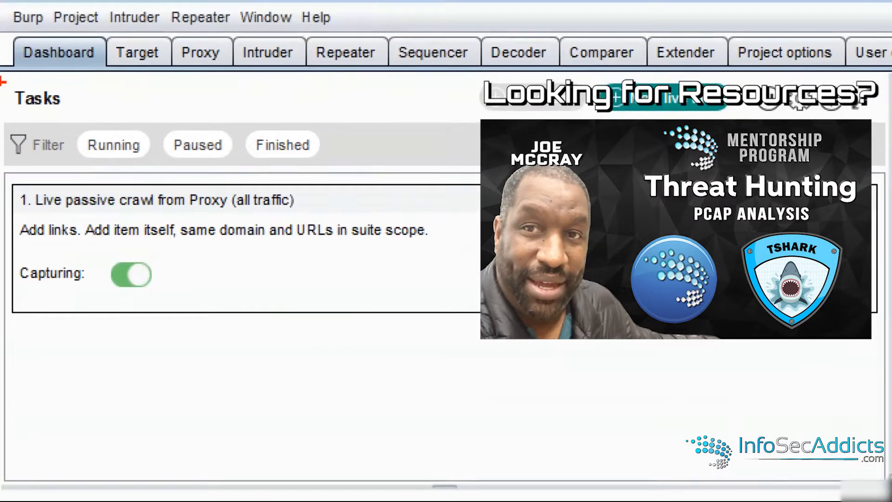
mouse_move(10, 66)
mouse_down()
mouse_move(90, 69)
mouse_move(10, 66)
mouse_up()
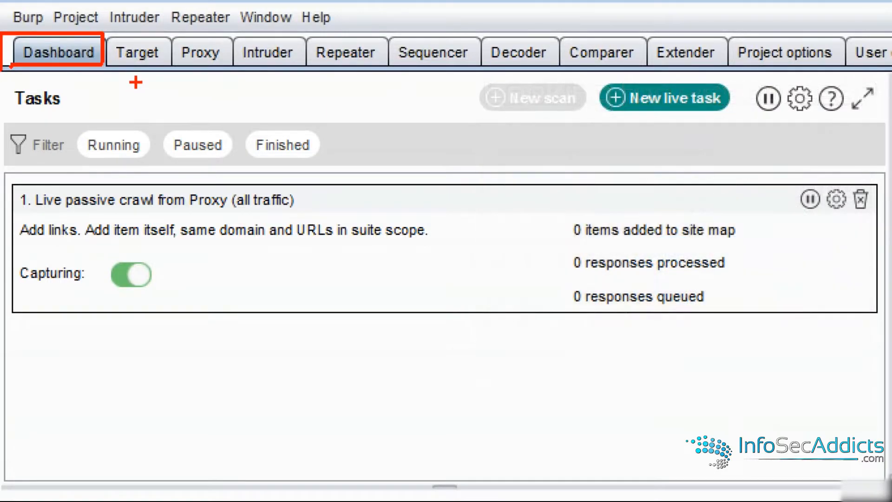
drag(106, 66, 161, 68)
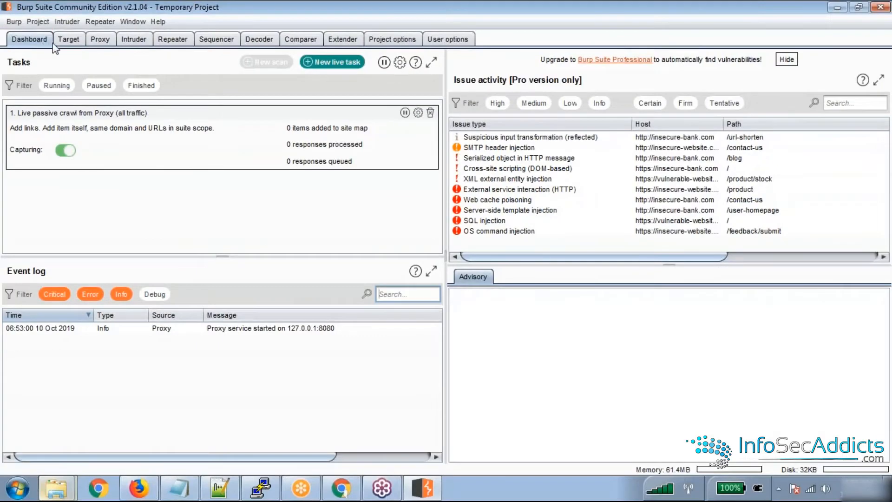
Step: Open Burp's target site map, and request 45.63.104.73 from the Acme laptop page in Firefox
click(65, 40)
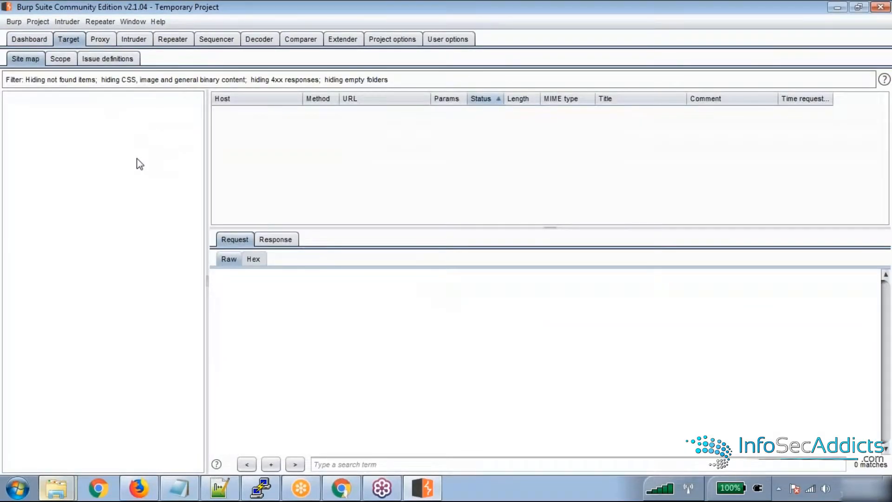
click(143, 484)
click(214, 12)
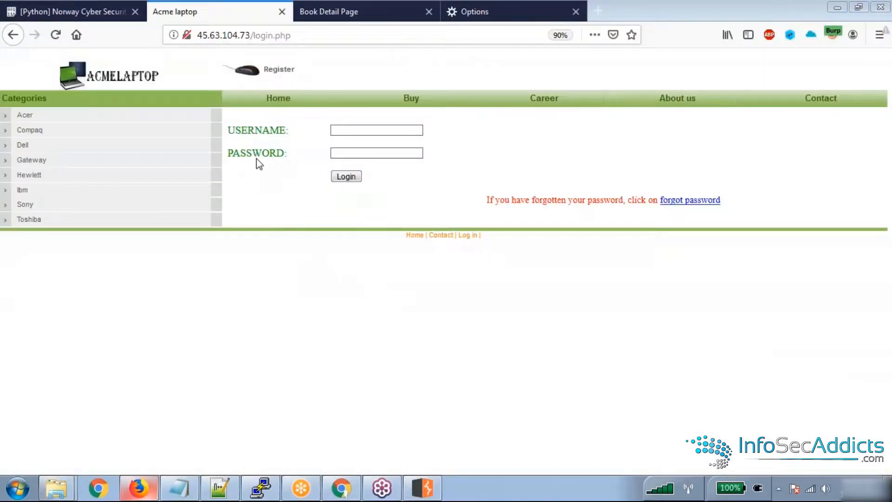
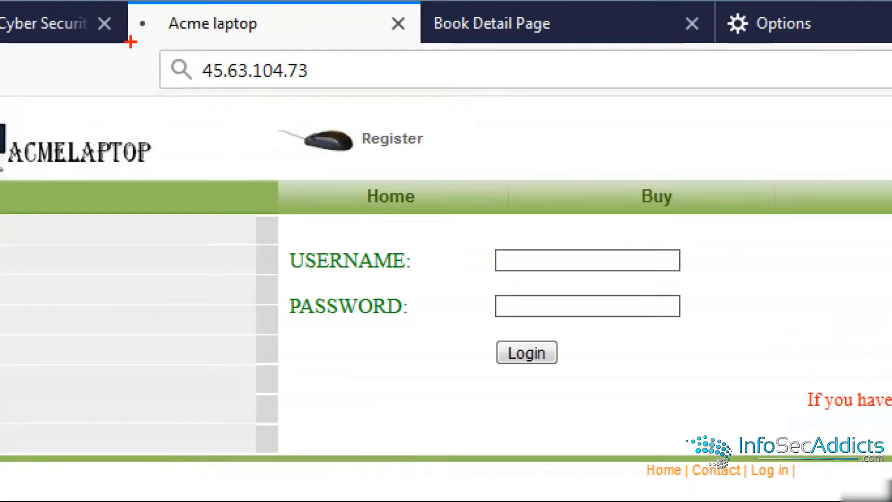
drag(110, 42, 251, 42)
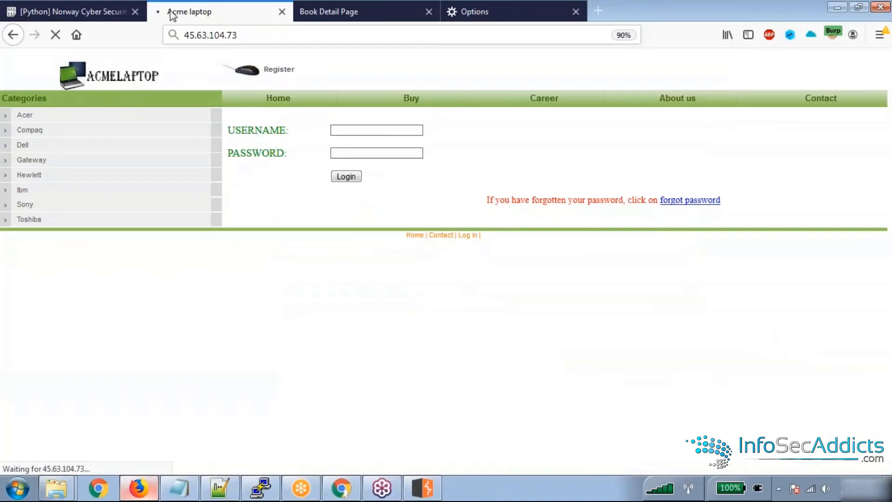
click(837, 7)
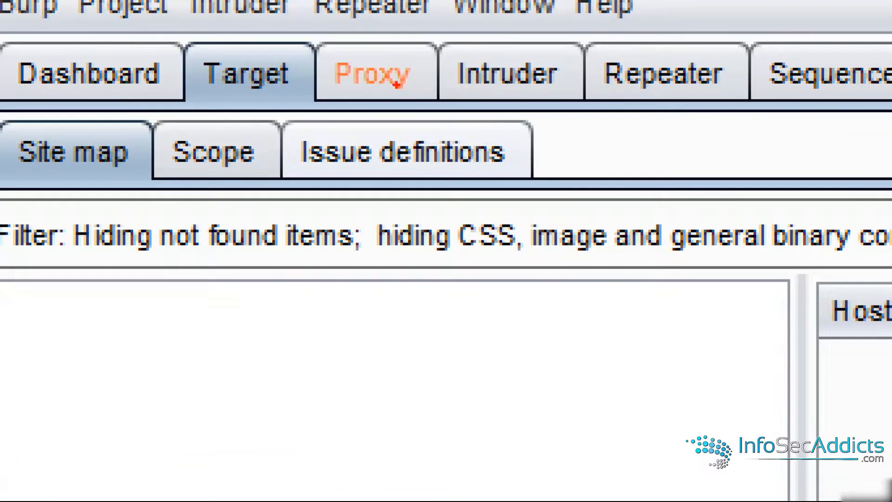
Step: Circle the highlighted Proxy label on the magnified screen, and open the intercepted request in Burp's Proxy tool
mouse_move(307, 24)
mouse_down()
mouse_move(435, 109)
mouse_move(320, 18)
mouse_up()
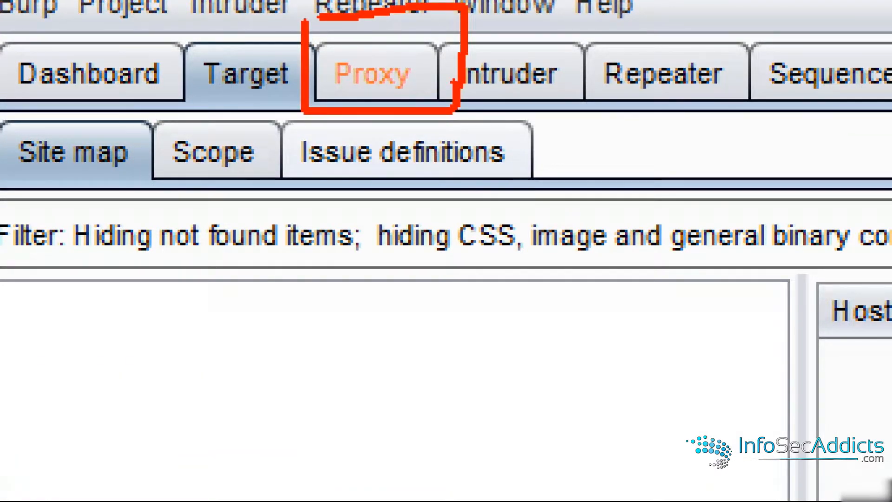
key(Escape)
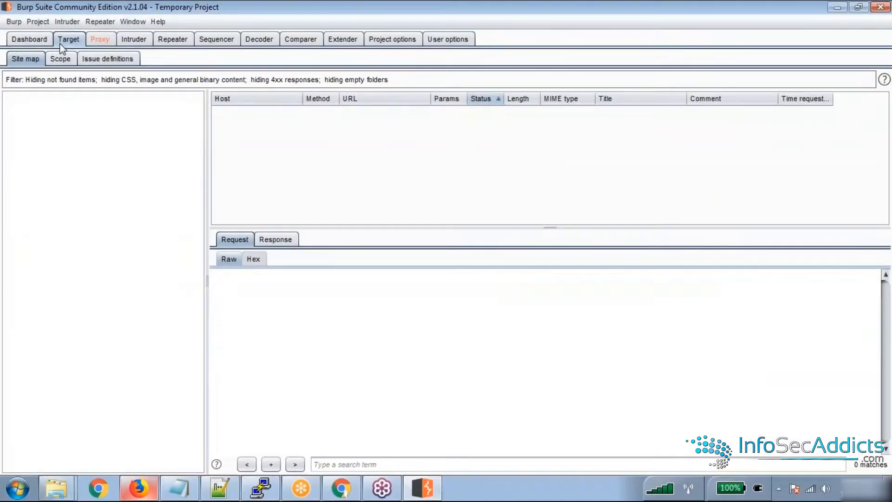
click(100, 41)
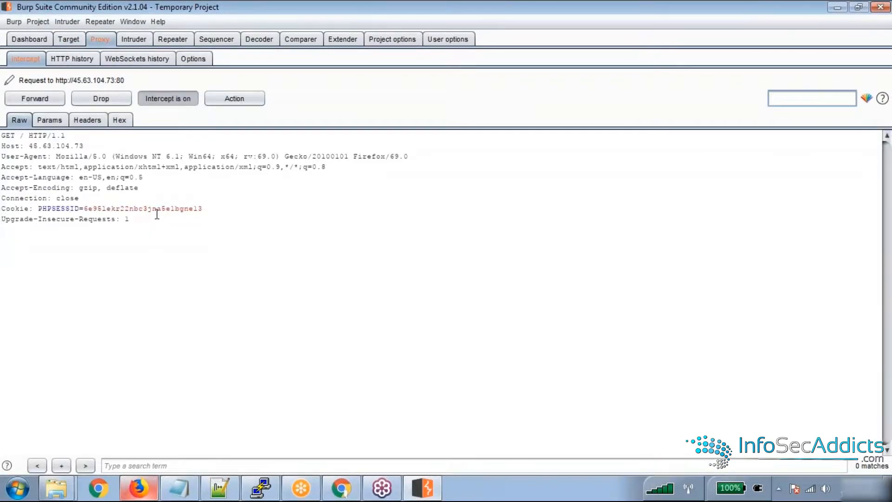
Step: Mark up the magnified intercepted request by underlining Intercept, boxing the Intercept is on state, and underlining the GET method and host address
key(ctrl+1)
click(9, 105)
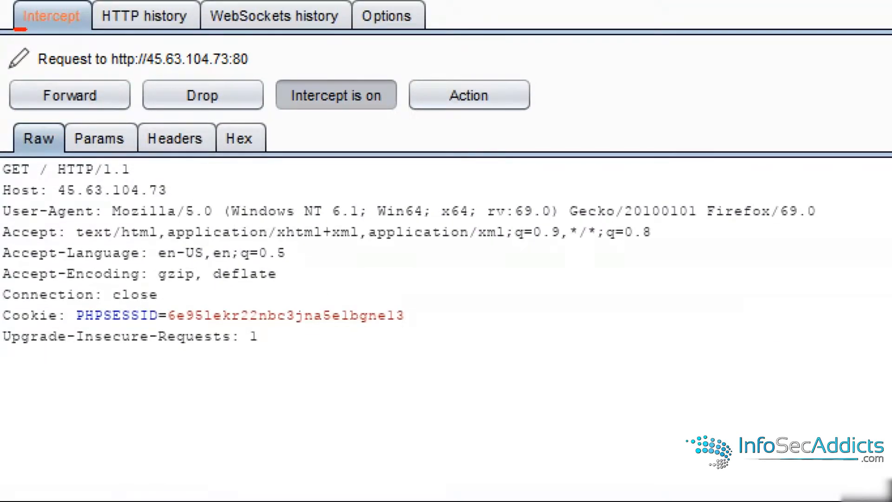
drag(15, 29, 79, 29)
mouse_move(269, 72)
mouse_down()
mouse_move(398, 114)
mouse_move(285, 67)
mouse_up()
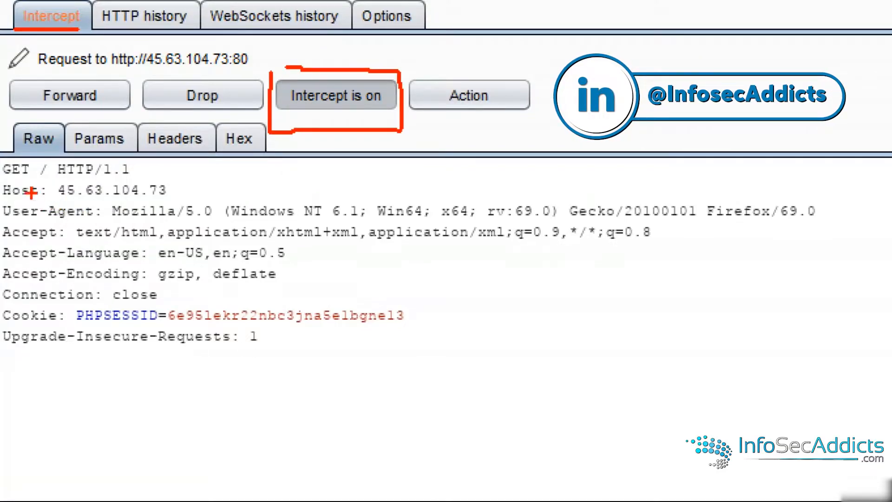
drag(6, 177, 26, 177)
drag(63, 199, 158, 198)
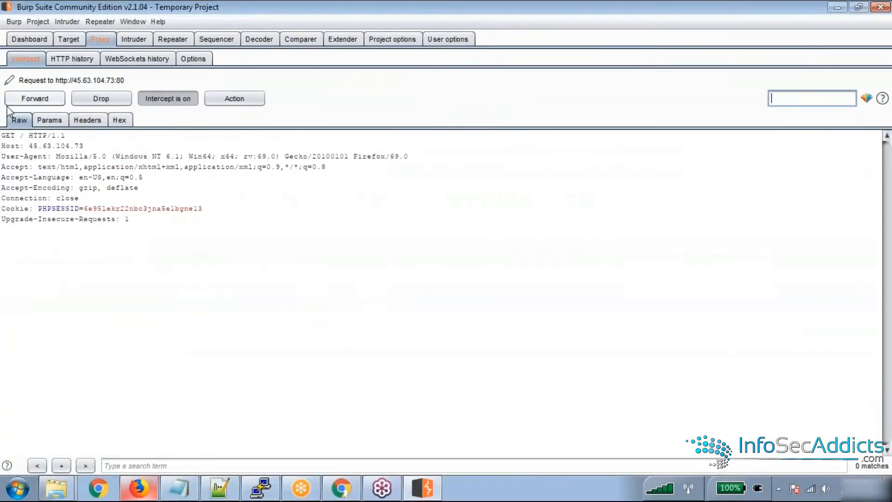
click(99, 138)
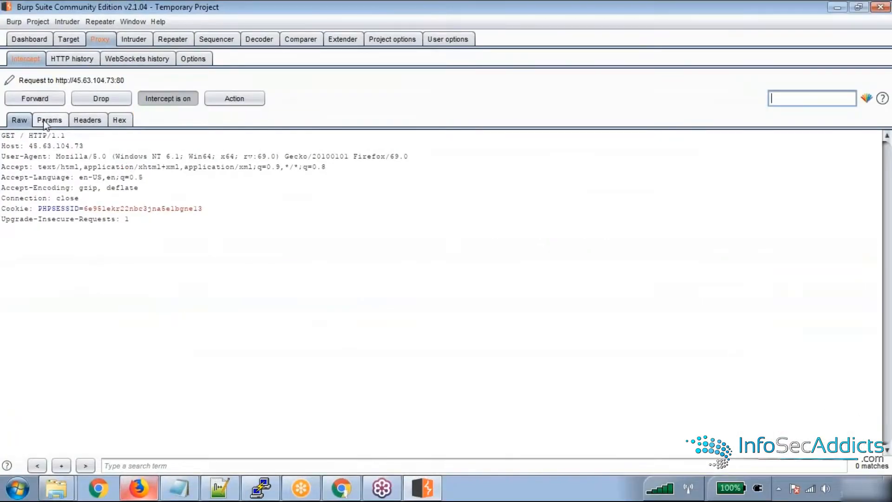
Step: Rename the intercepted request's User-Agent header to User-joe and its Accept header to reject, checking the request's parameters and hex view
click(38, 169)
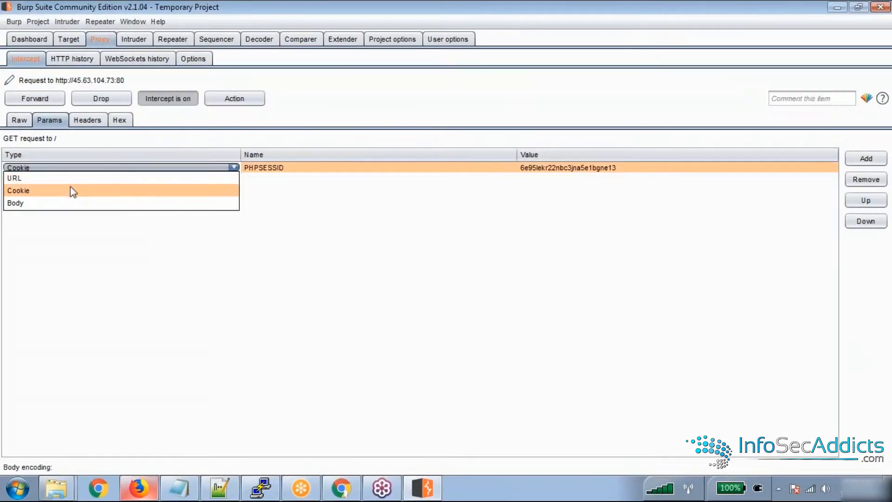
click(89, 121)
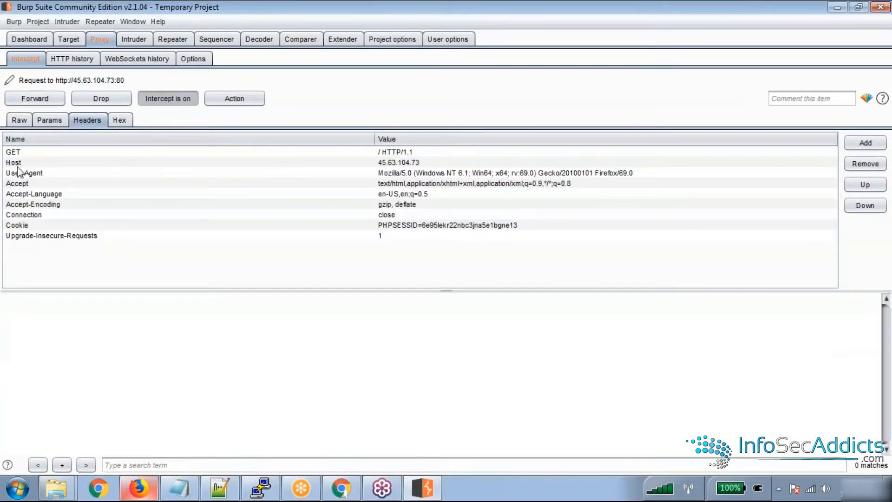
double_click(41, 172)
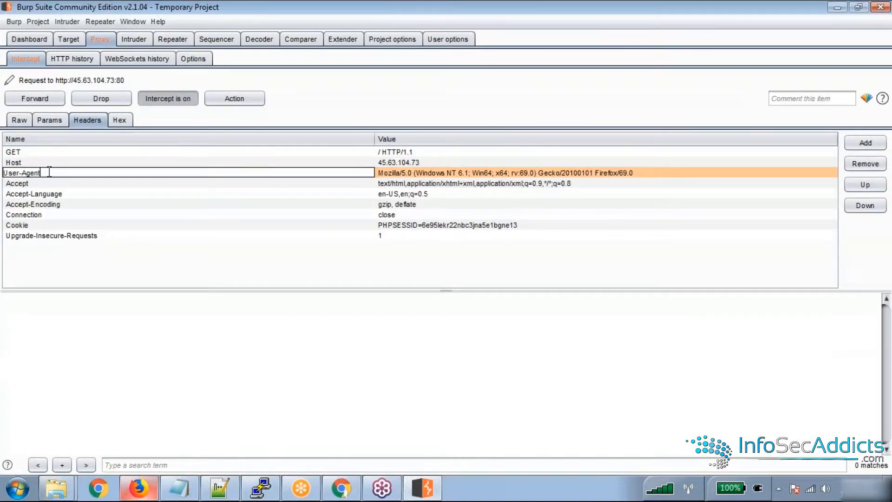
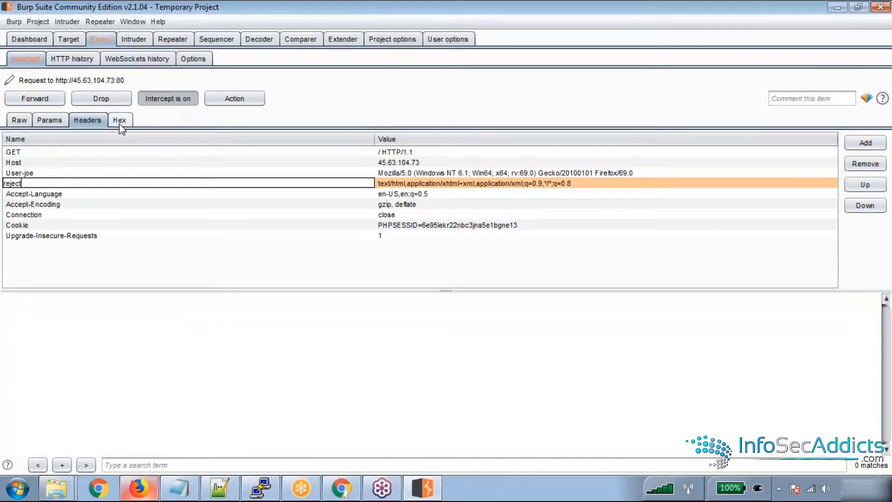
click(120, 120)
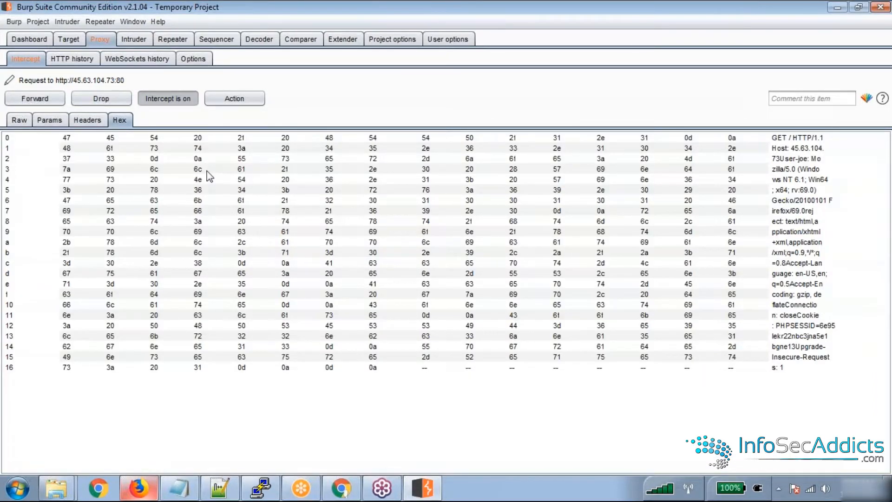
click(87, 120)
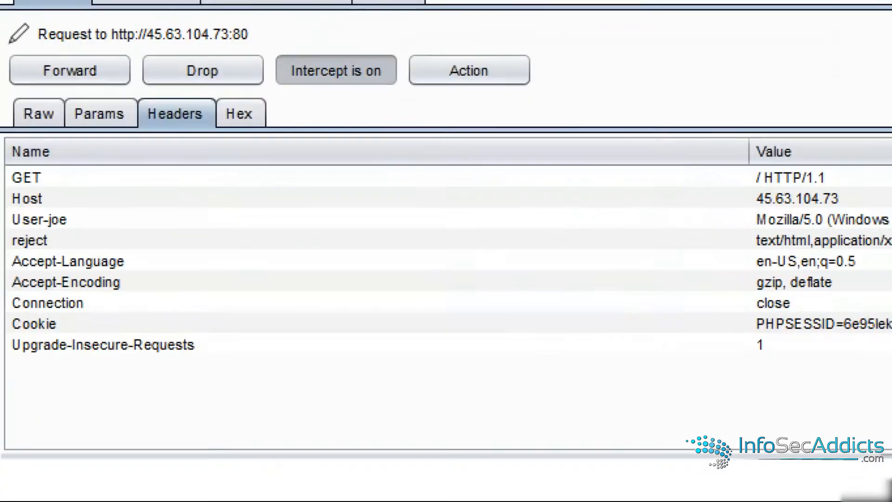
Step: Mark up the magnified request by boxing Headers, underlining Intercept is on, and outlining the header names and values
mouse_move(139, 135)
mouse_down()
mouse_move(221, 129)
mouse_move(217, 103)
mouse_move(152, 95)
mouse_move(134, 123)
mouse_up()
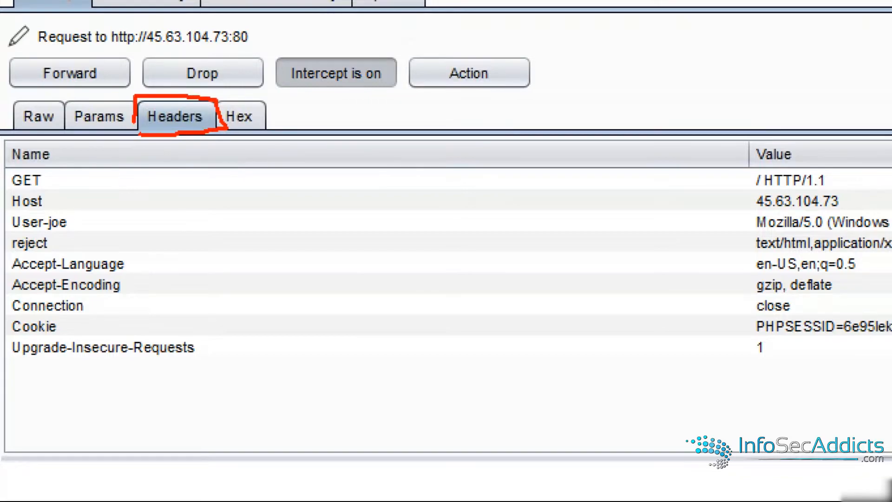
drag(282, 103, 397, 106)
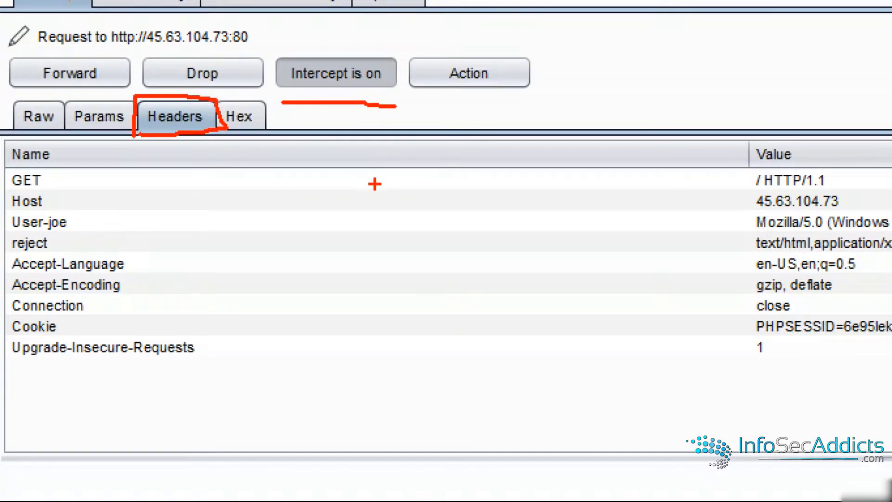
mouse_move(96, 186)
mouse_down()
mouse_move(96, 205)
mouse_move(225, 306)
mouse_move(3, 372)
mouse_move(1, 160)
mouse_up()
mouse_move(725, 182)
mouse_down()
mouse_move(742, 350)
mouse_move(889, 197)
mouse_move(874, 155)
mouse_move(743, 154)
mouse_up()
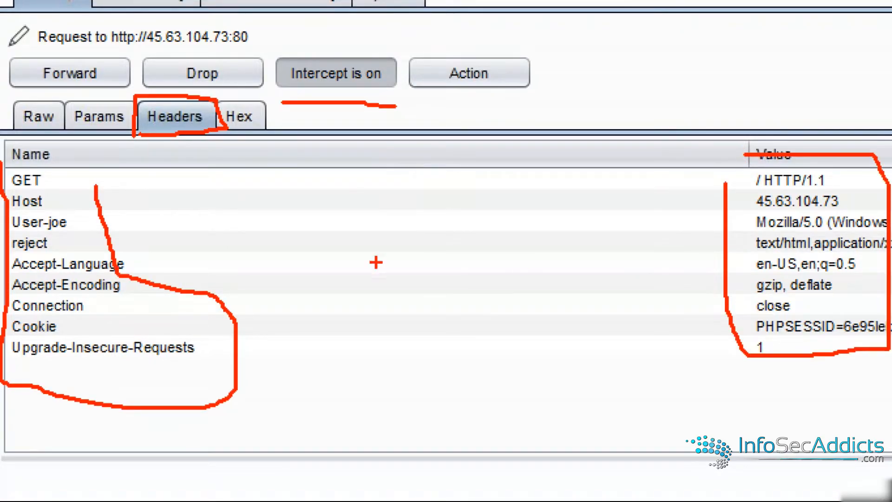
key(Escape)
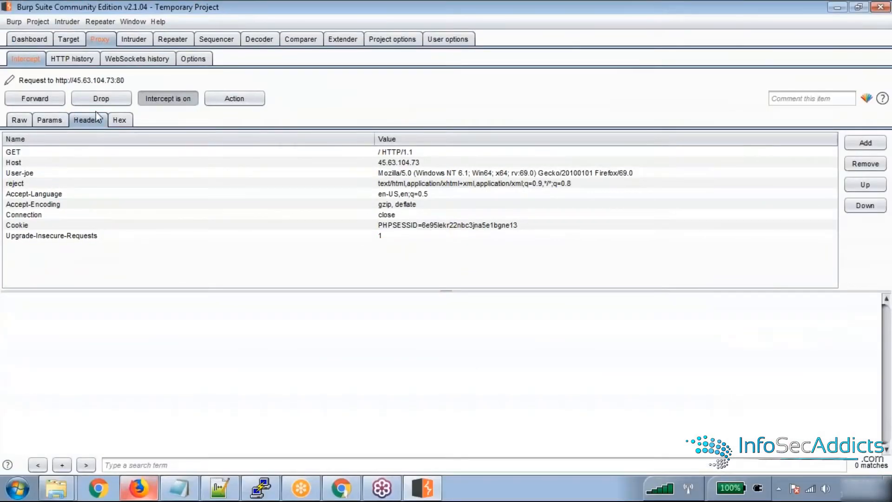
Step: Turn interception off, and mark the 45.63.104.73 host and its list of requests on the magnified target site map
click(165, 103)
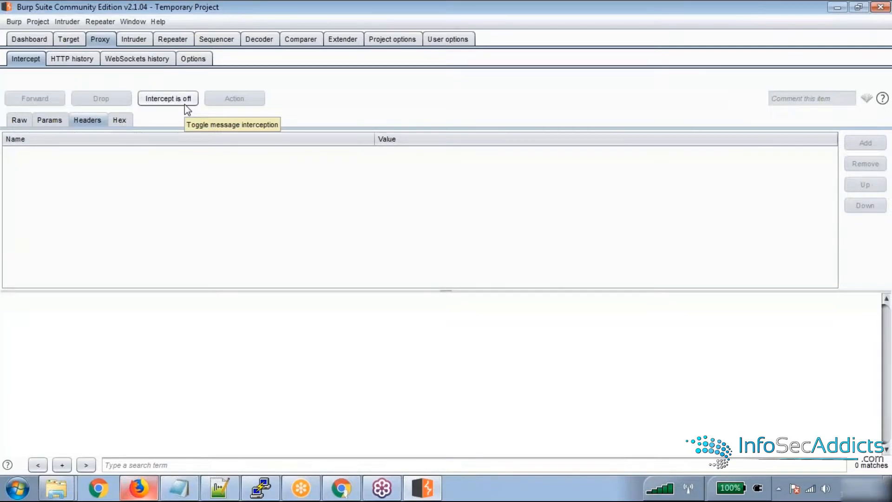
click(69, 40)
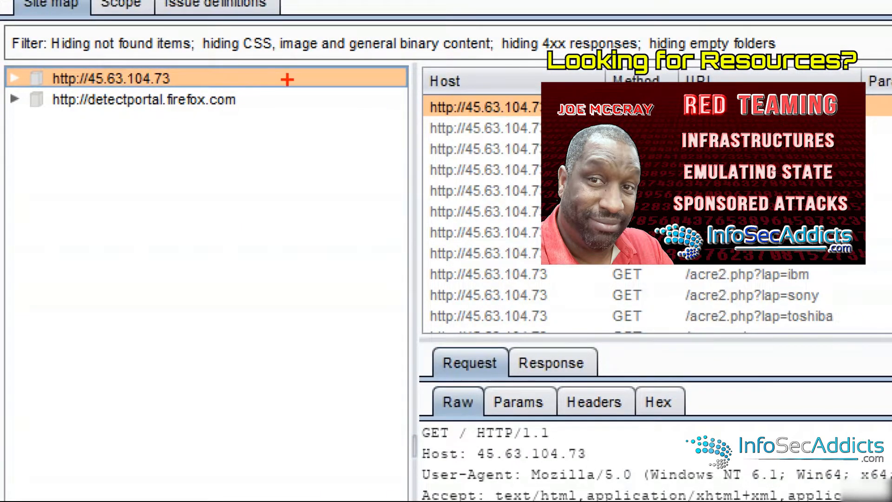
mouse_move(287, 80)
mouse_down()
mouse_move(176, 79)
mouse_move(185, 71)
mouse_move(182, 88)
mouse_up()
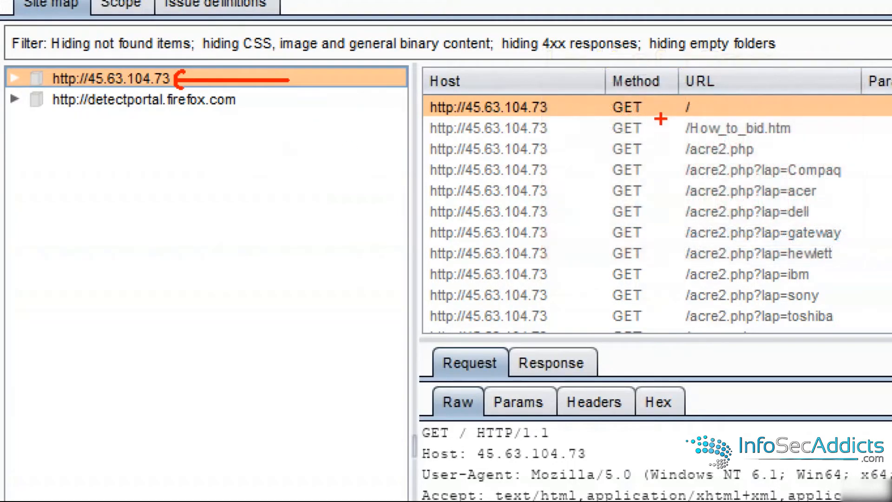
drag(665, 112, 674, 331)
drag(658, 304, 691, 304)
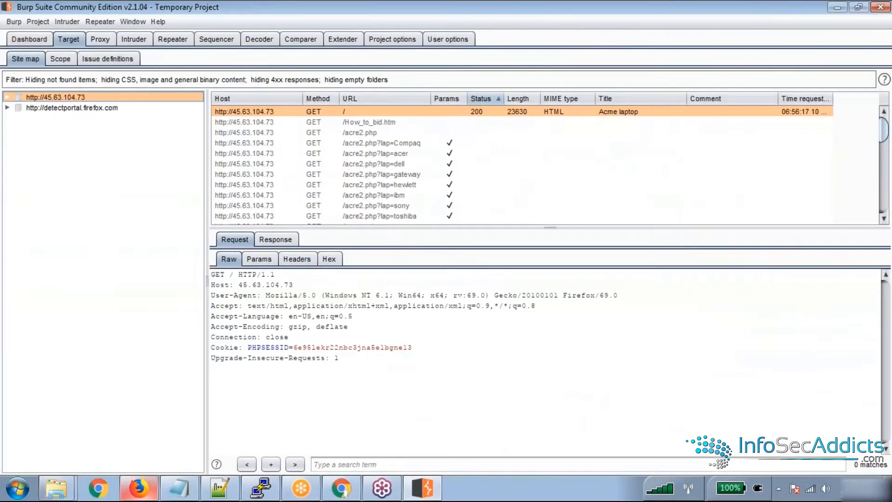
right_click(92, 99)
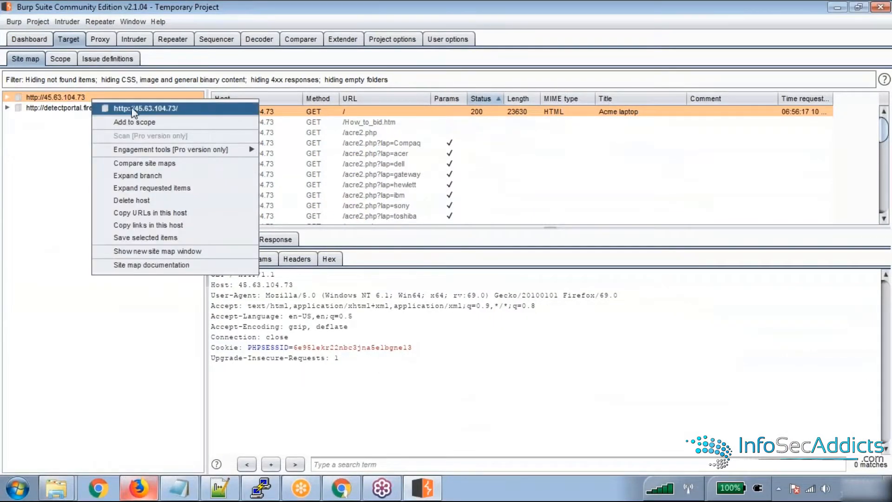
click(190, 123)
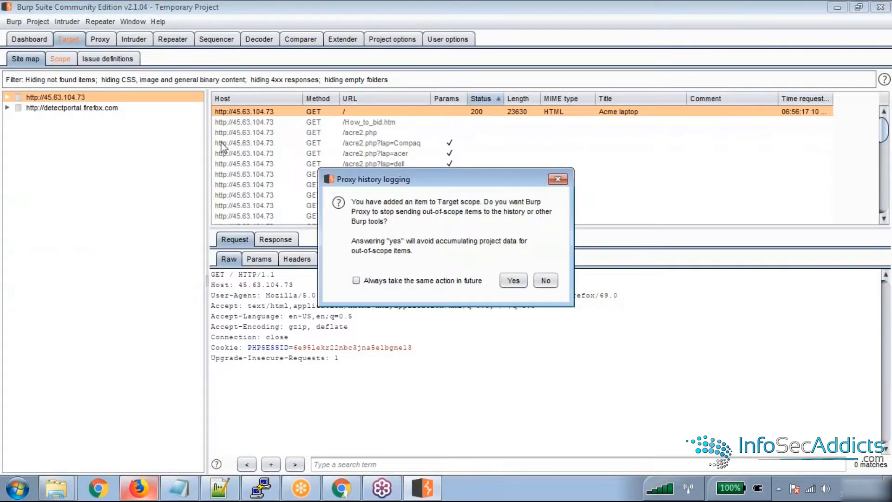
click(513, 280)
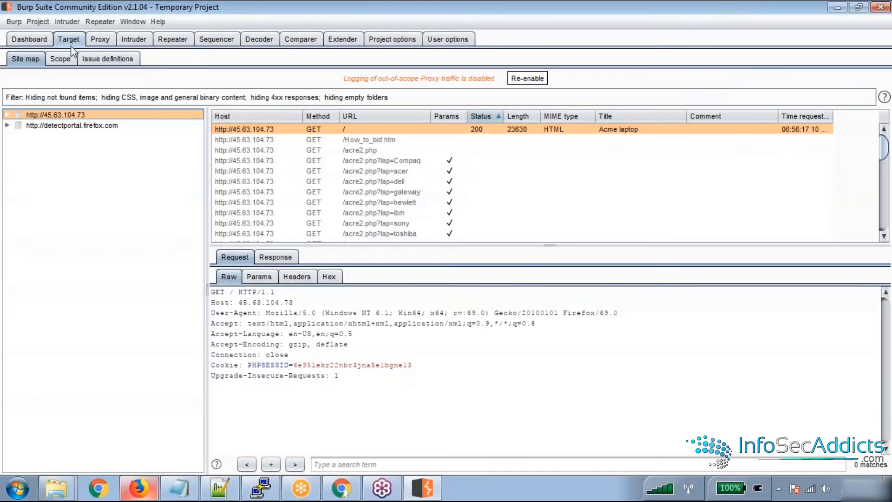
click(72, 64)
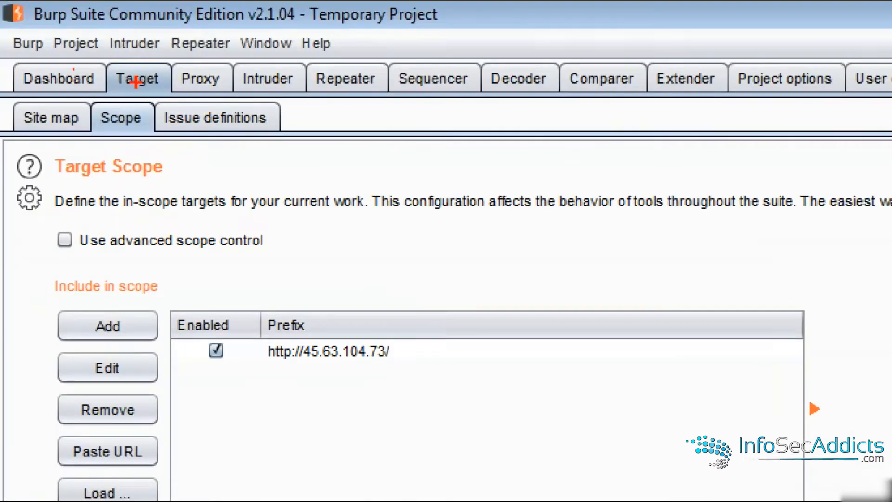
drag(113, 85, 163, 88)
drag(100, 124, 140, 125)
mouse_move(491, 254)
mouse_down()
mouse_move(389, 340)
mouse_move(391, 320)
mouse_move(424, 344)
mouse_up()
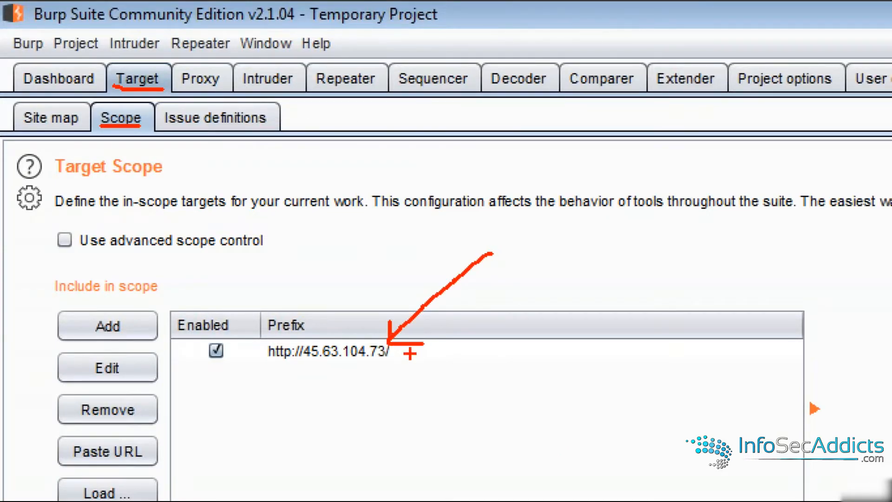
drag(197, 371, 333, 370)
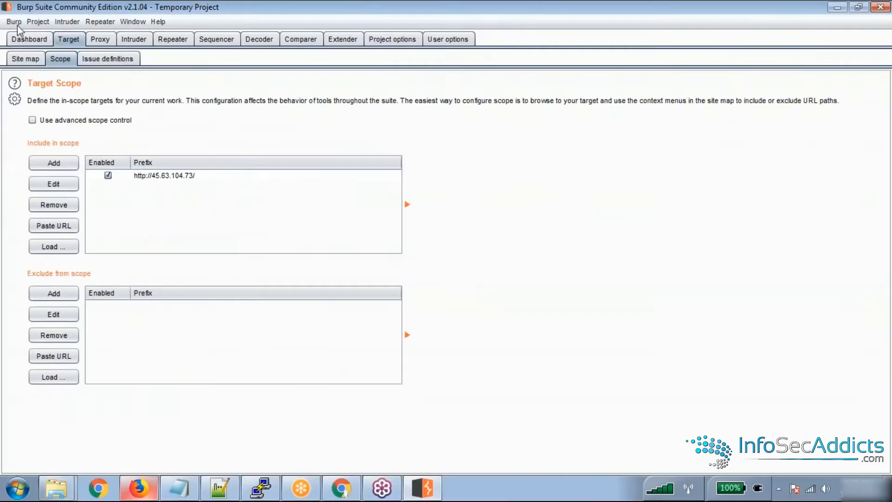
Step: Revisit the site map, then open the proxy listener options and mark the Proxy and Options labels on the magnified screen
click(52, 118)
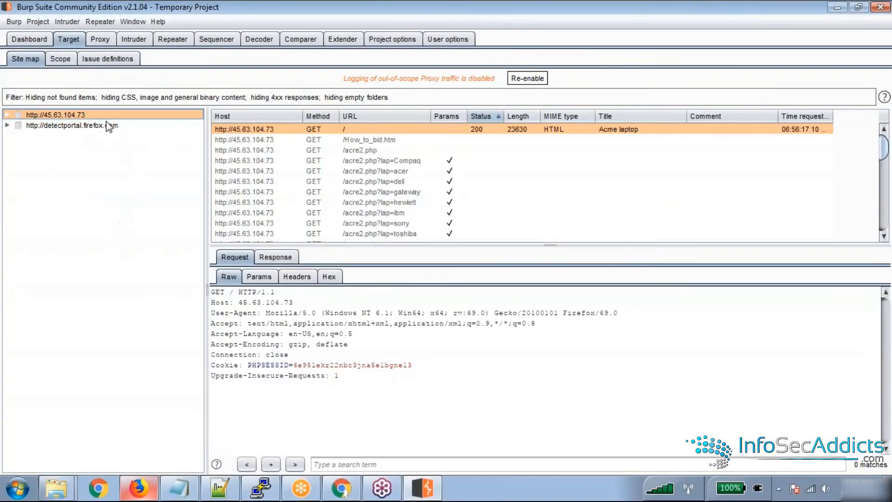
click(100, 39)
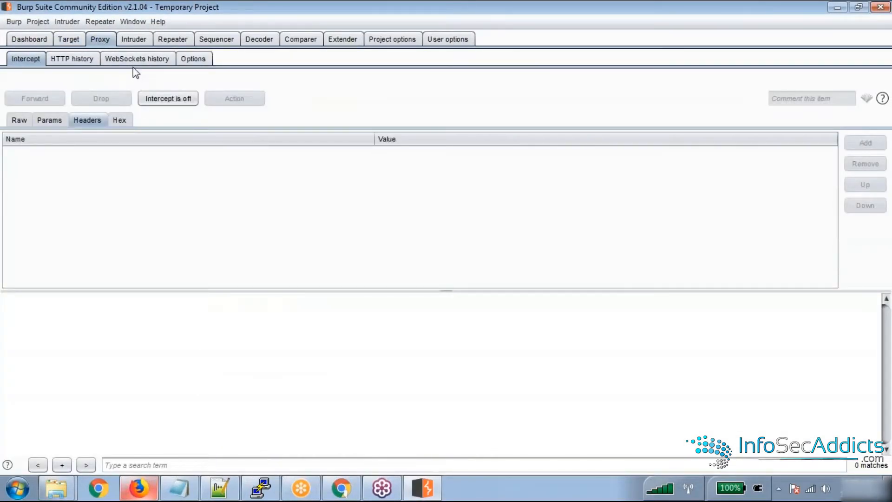
click(190, 59)
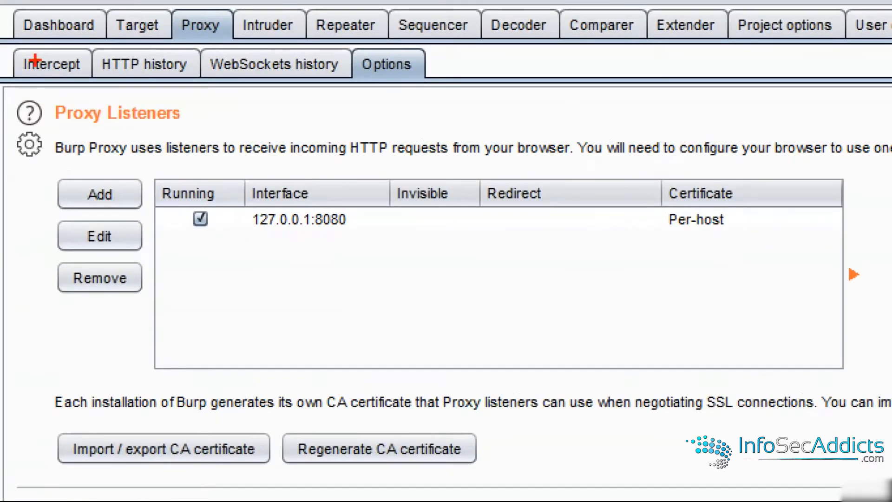
mouse_move(162, 9)
mouse_down()
mouse_move(234, 52)
mouse_move(242, 9)
mouse_move(174, 2)
mouse_up()
mouse_move(346, 46)
mouse_down()
mouse_move(346, 70)
mouse_move(437, 93)
mouse_up()
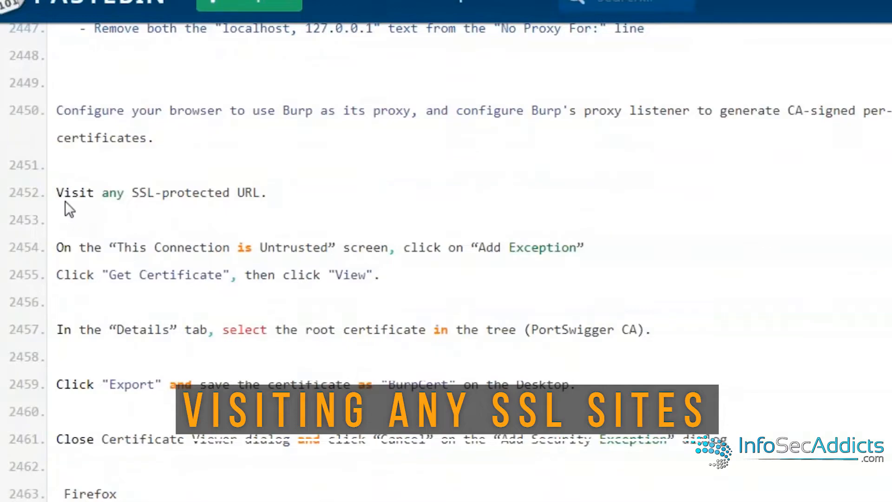
Step: Highlight the "Visit any SSL-protected URL." line in the Pastebin notes in Firefox, and request google.com in a new tab
drag(57, 192, 269, 192)
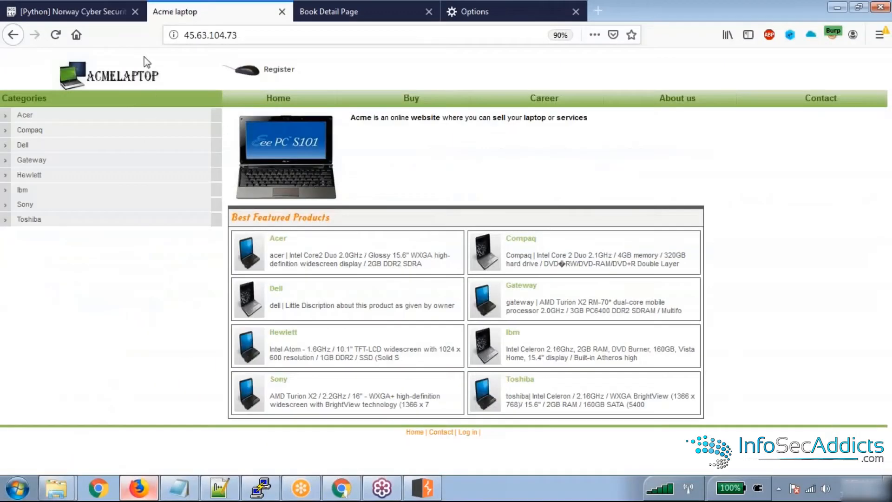
click(391, 13)
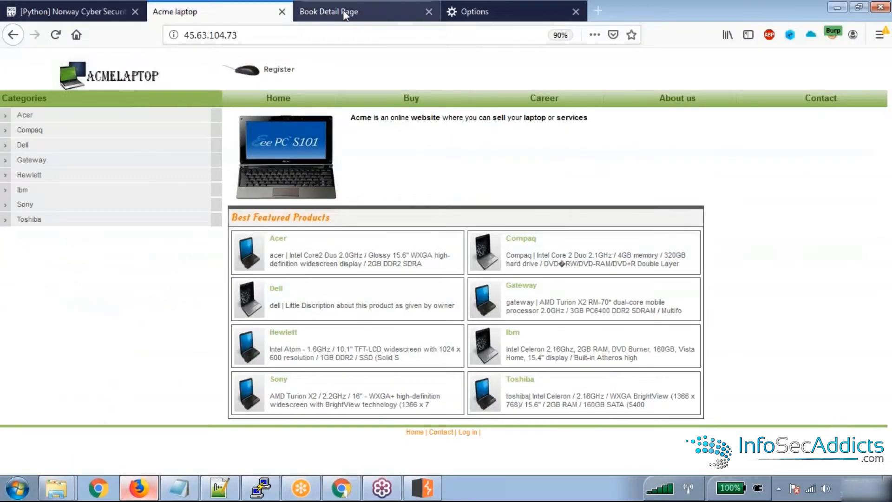
click(599, 10)
text(google.com)
key(Return)
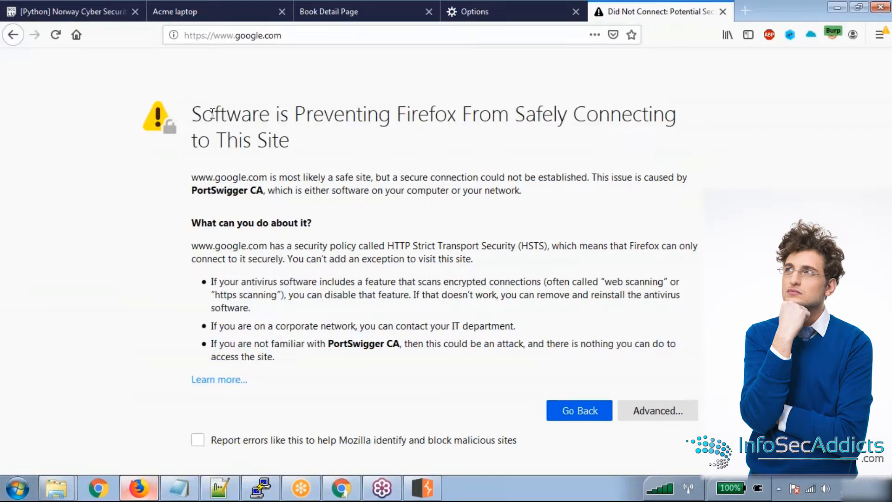
Step: Highlight the heading of Firefox's connection warning page and the PortSwigger CA name in its explanation
drag(195, 116, 450, 140)
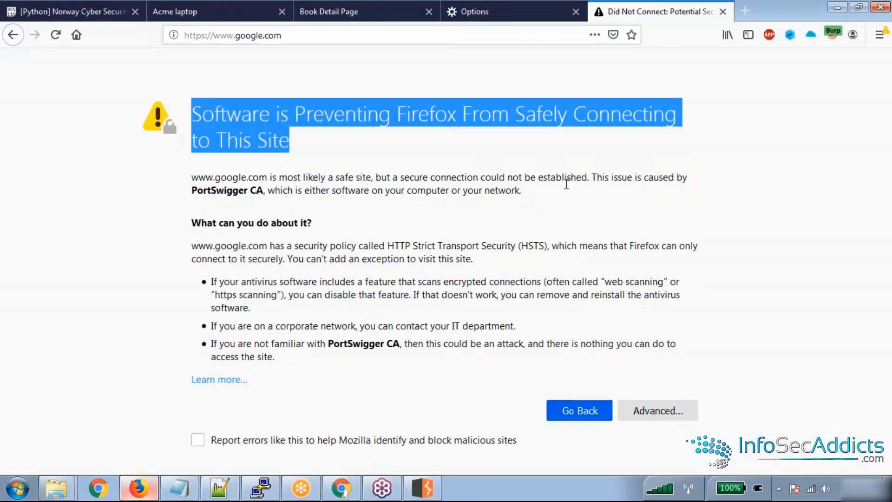
drag(192, 192, 264, 192)
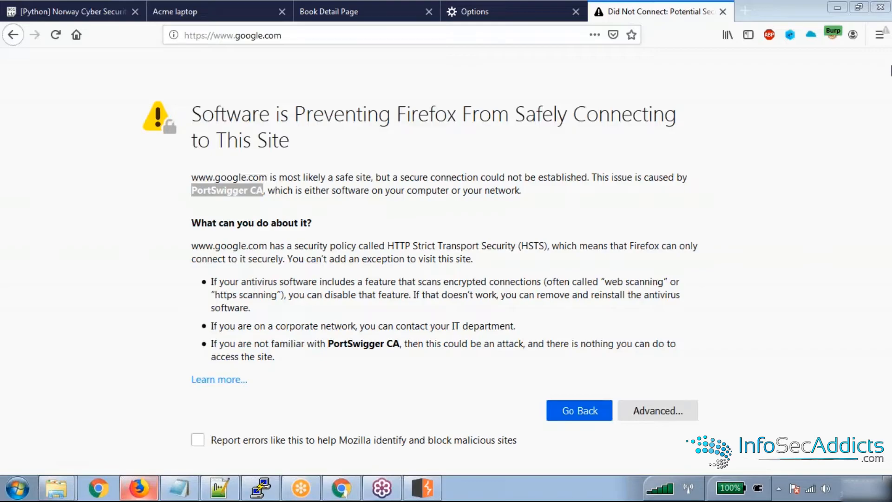
Step: Switch to Burp Suite, decline regenerating the CA certificate, and choose to export the certificate in DER format
click(422, 488)
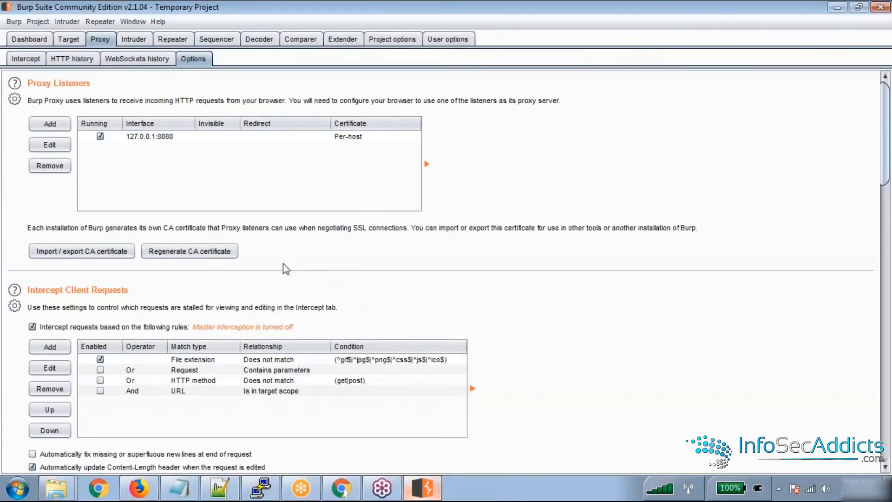
click(204, 253)
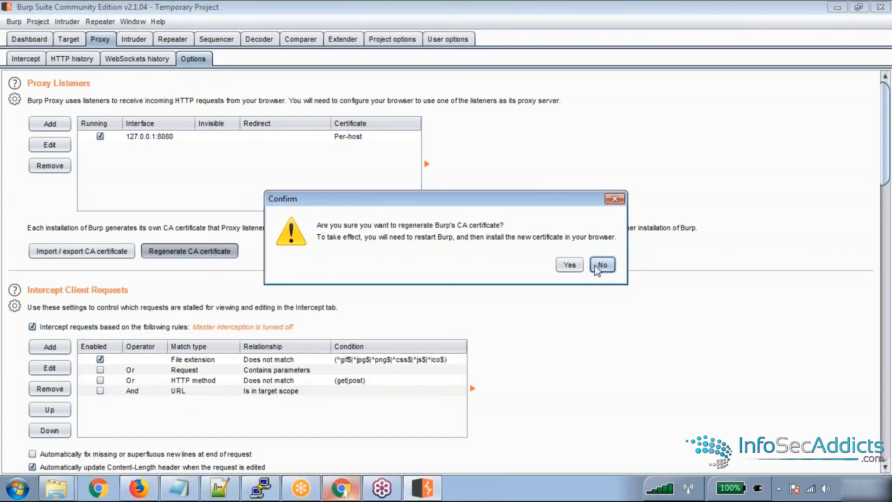
click(599, 269)
click(70, 251)
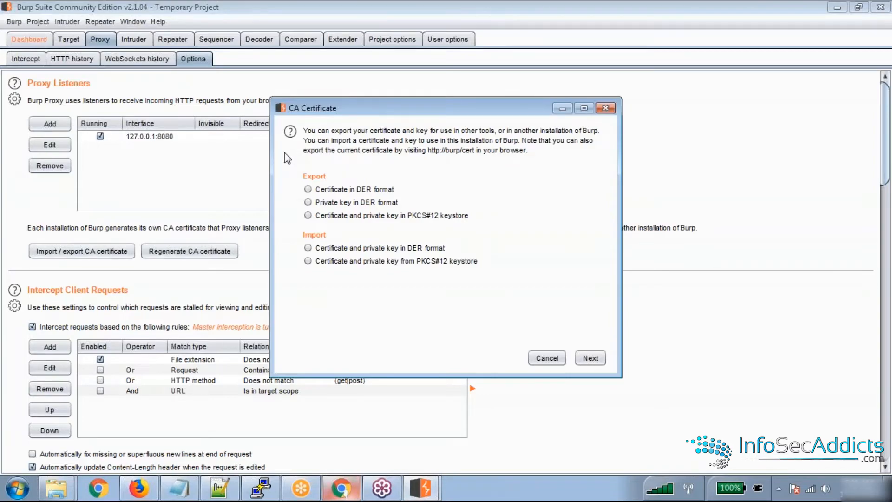
click(308, 190)
click(591, 358)
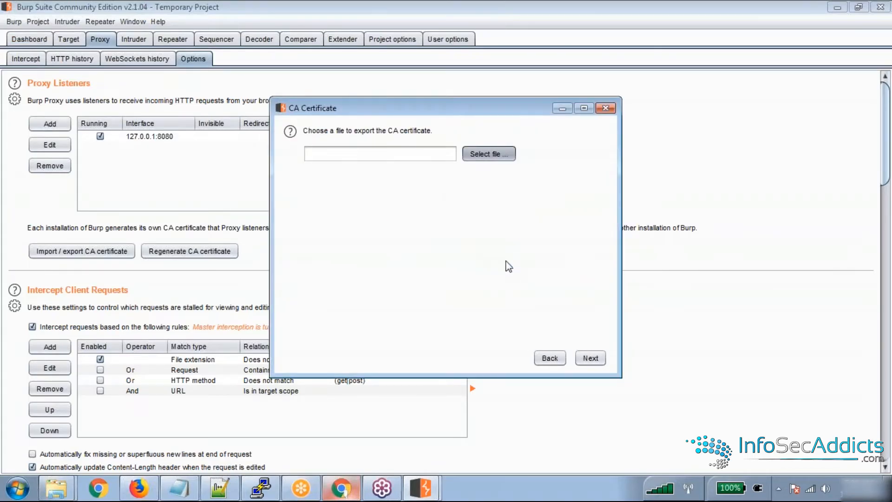
Step: Create a BurpCert3 folder inside BurpScripts, and choose a file named BurpCert3 in it as the certificate's export destination
click(489, 153)
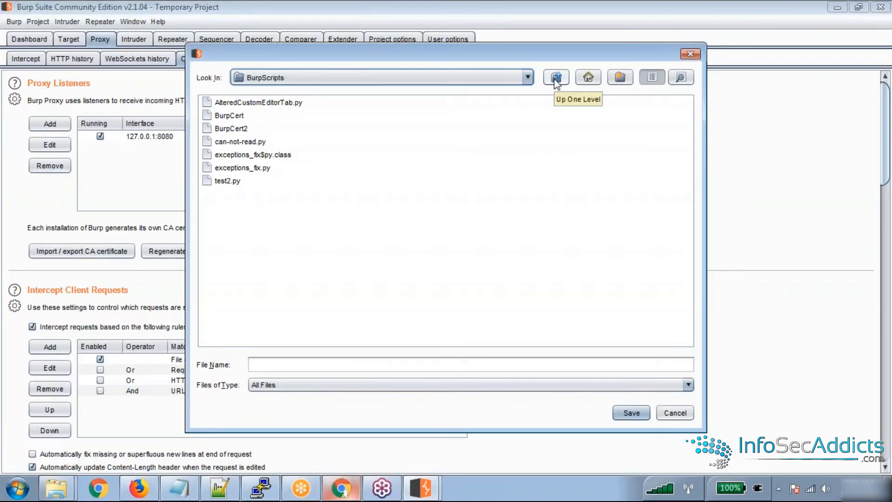
click(611, 80)
text(BurpCert3)
double_click(231, 102)
click(285, 365)
text(BurpCert3)
click(631, 413)
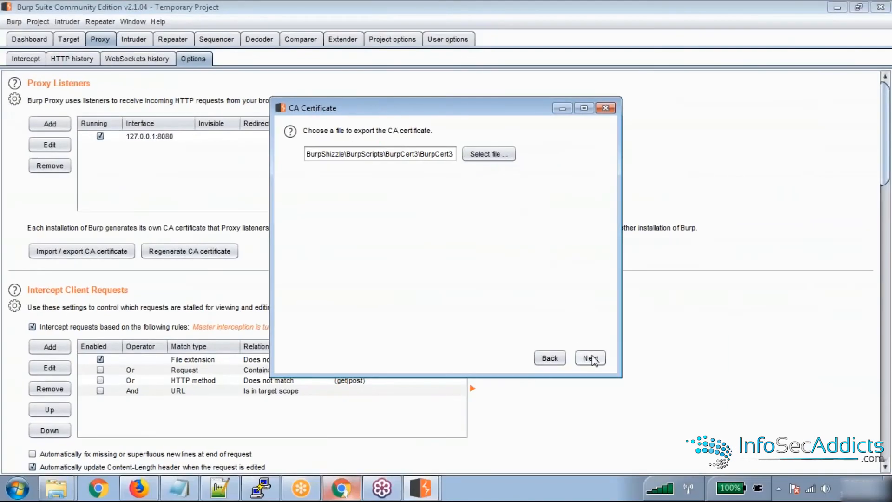
Step: Complete the CA certificate export, and open the BurpCert3 folder in Windows Explorer to check the exported file
click(589, 358)
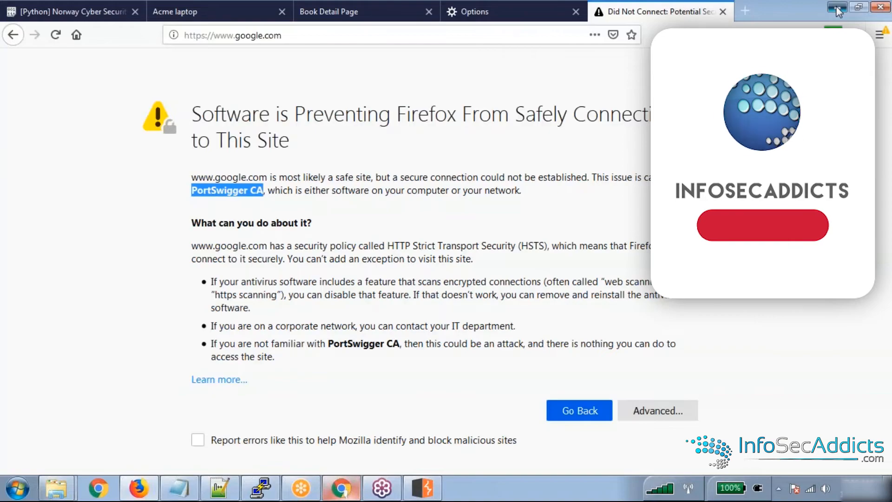
click(838, 8)
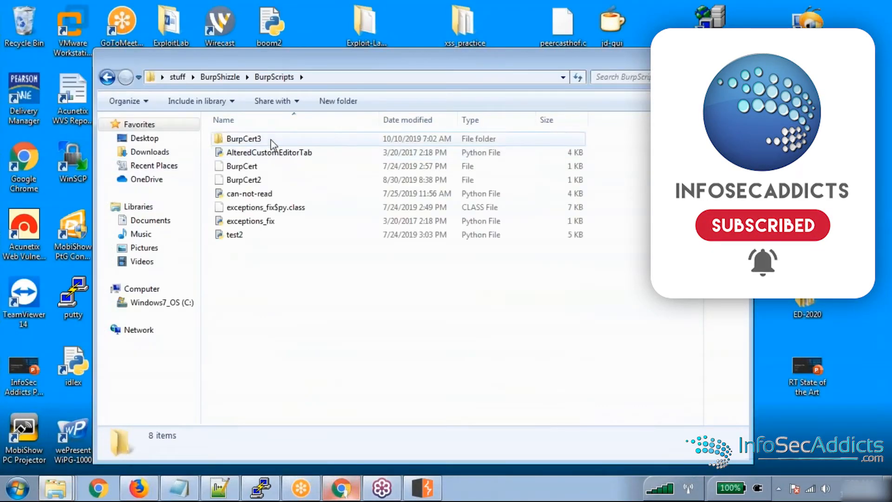
double_click(272, 140)
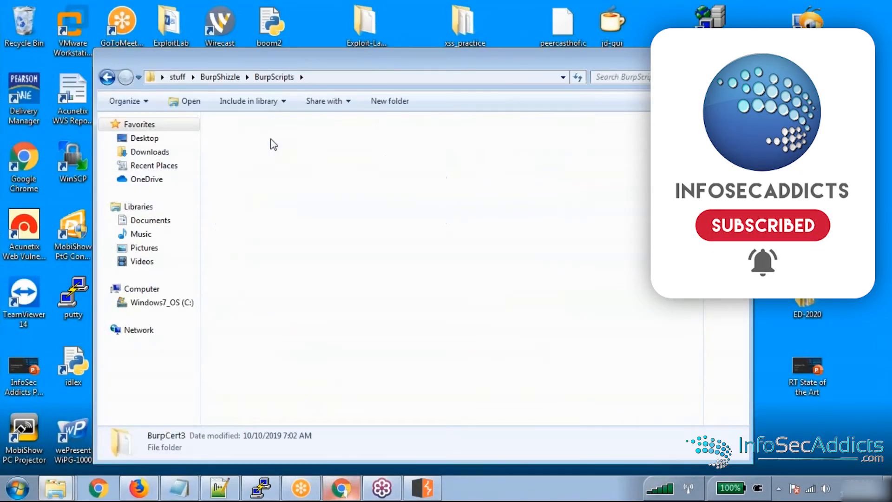
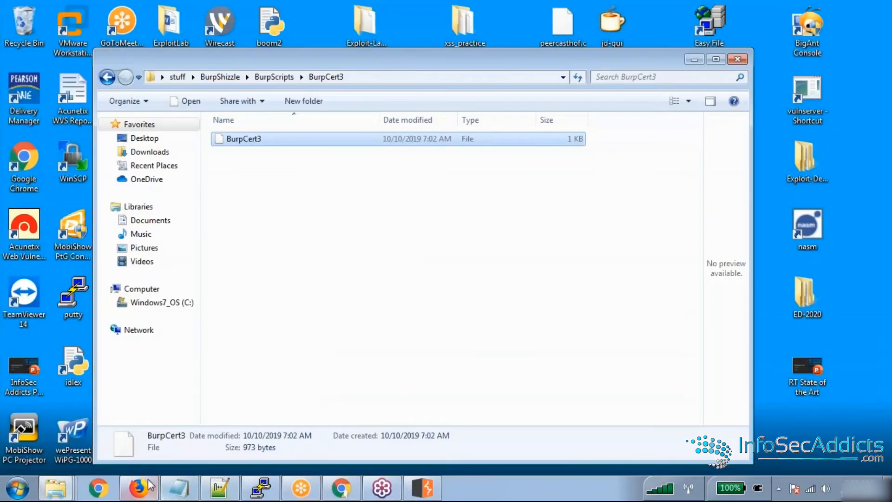
Step: Switch to Firefox, expand the advanced section of the google.com warning, and examine the details of the site's certificate
click(132, 492)
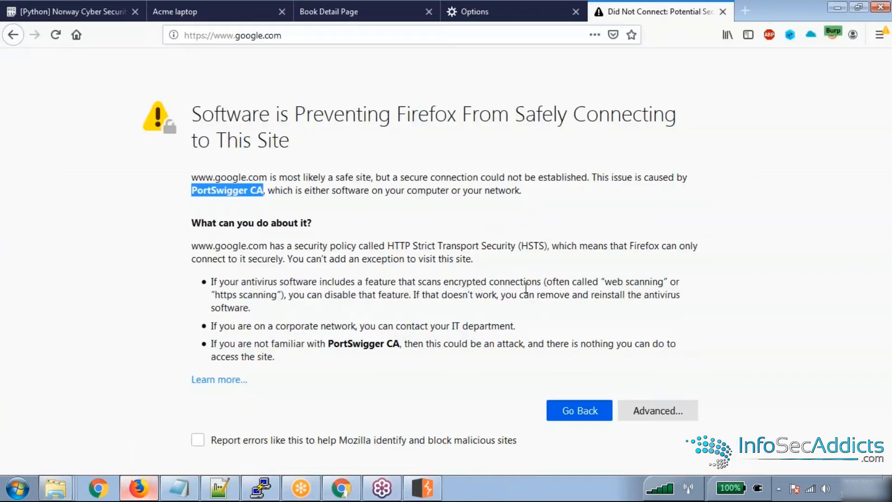
click(634, 410)
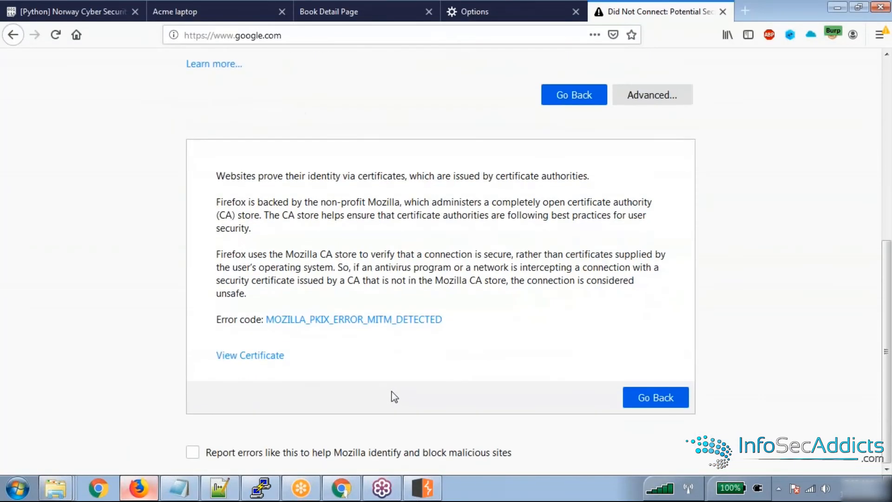
click(246, 355)
click(303, 58)
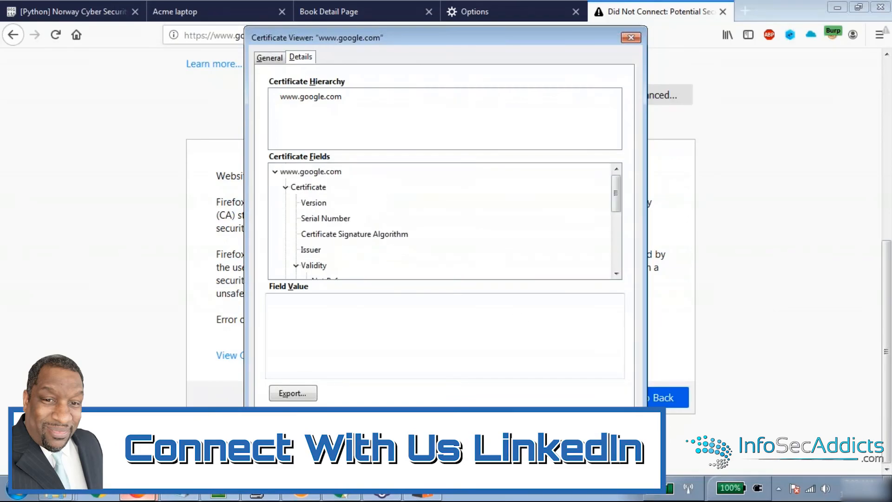
click(631, 37)
Step: Search Firefox's options for "certi" and open the Certificate Manager
click(879, 34)
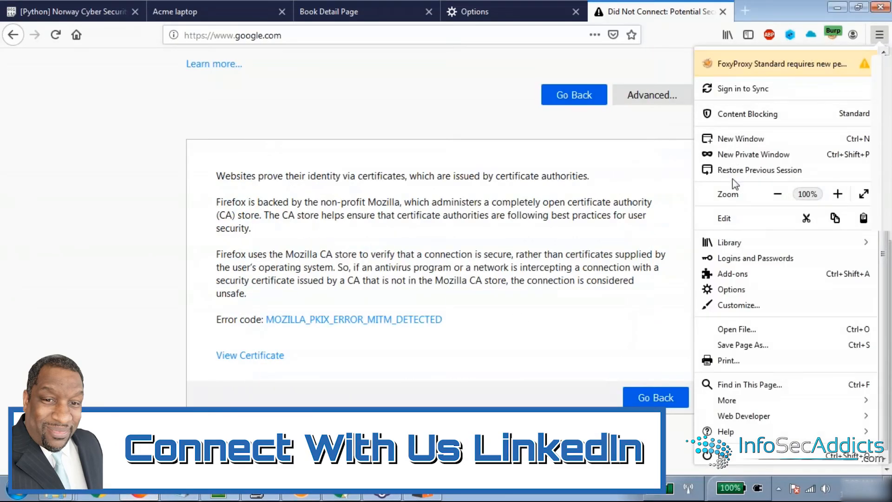
click(743, 290)
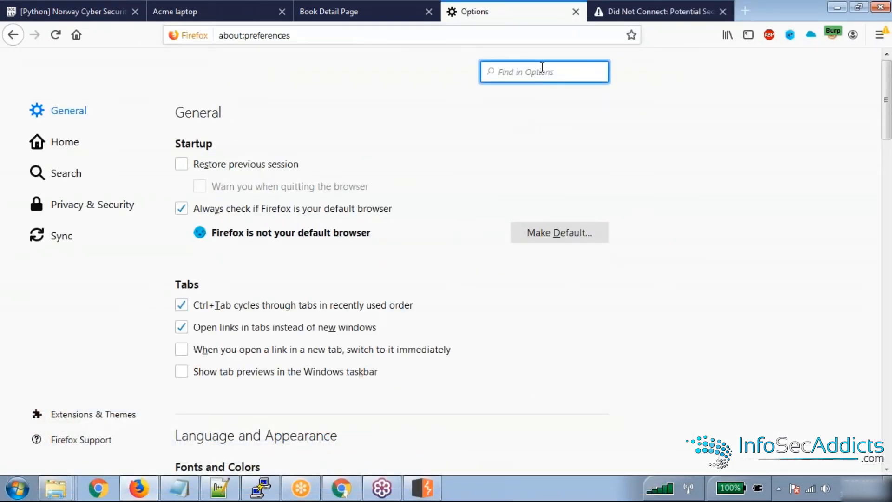
text(certi)
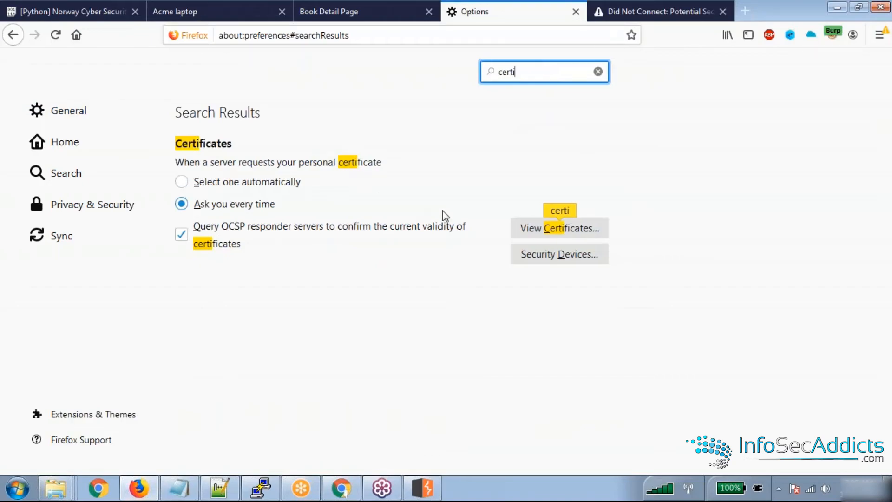
click(542, 227)
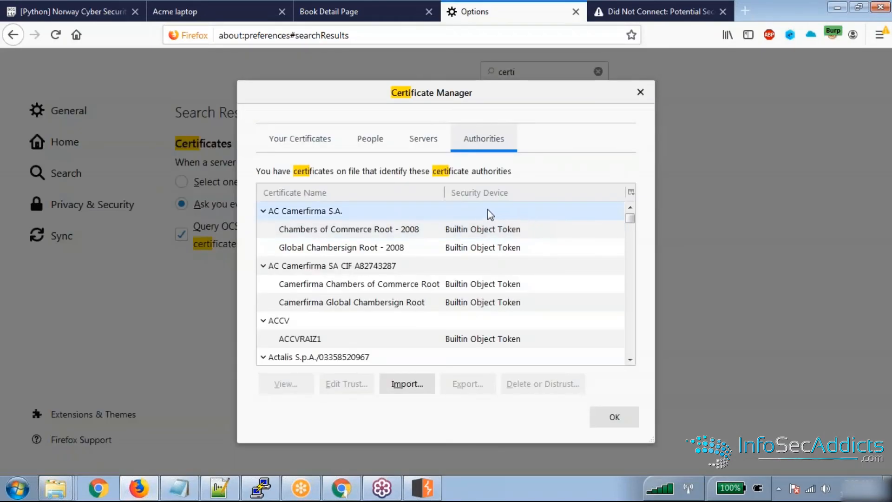
Step: Import Burp's exported CA certificate as an authority, and trust PortSwigger CA to identify websites
click(407, 384)
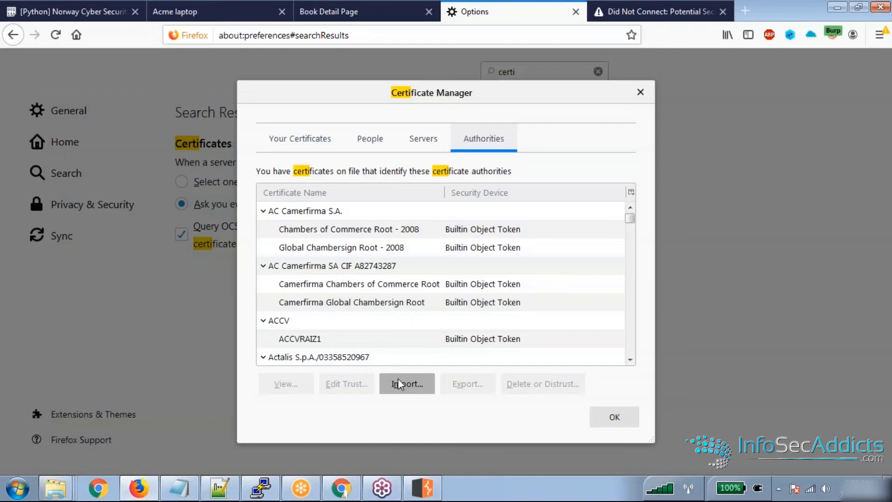
double_click(151, 90)
click(382, 273)
click(353, 293)
click(150, 90)
click(337, 293)
click(280, 211)
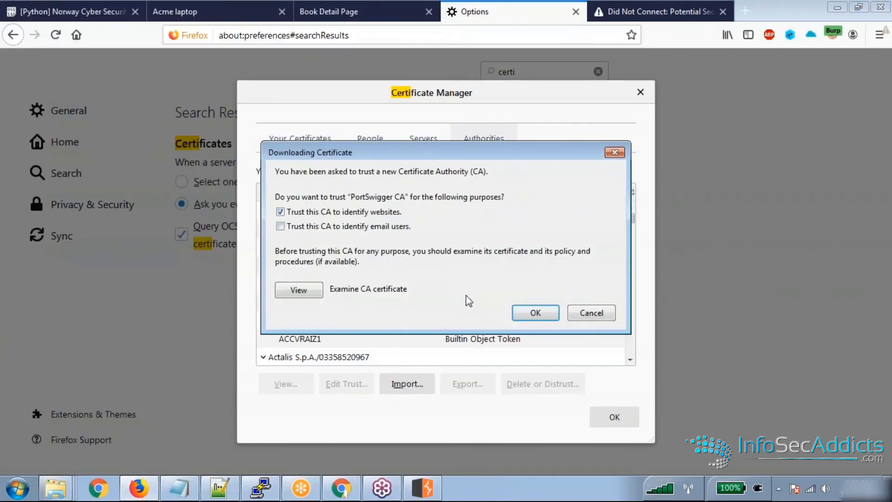
click(536, 312)
click(615, 417)
Step: Reload the google.com page in Firefox, and switch to Burp Suite to view the target site map
click(640, 19)
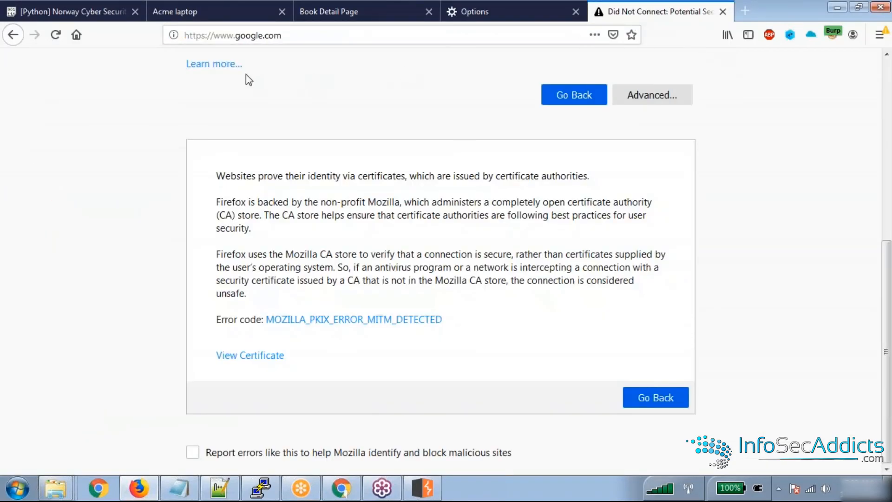
click(56, 36)
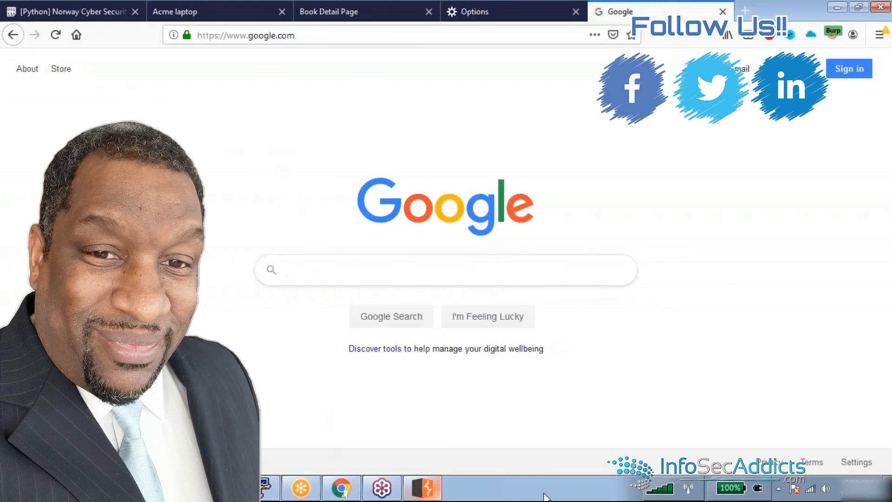
click(432, 489)
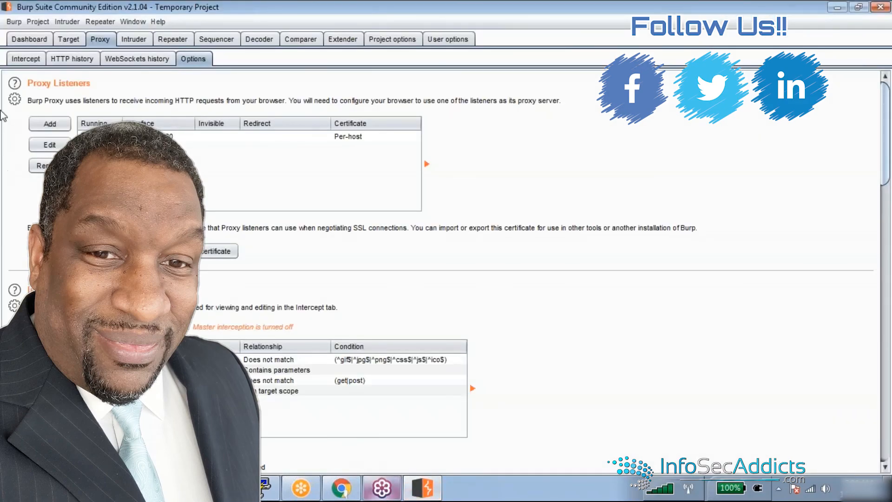
click(67, 39)
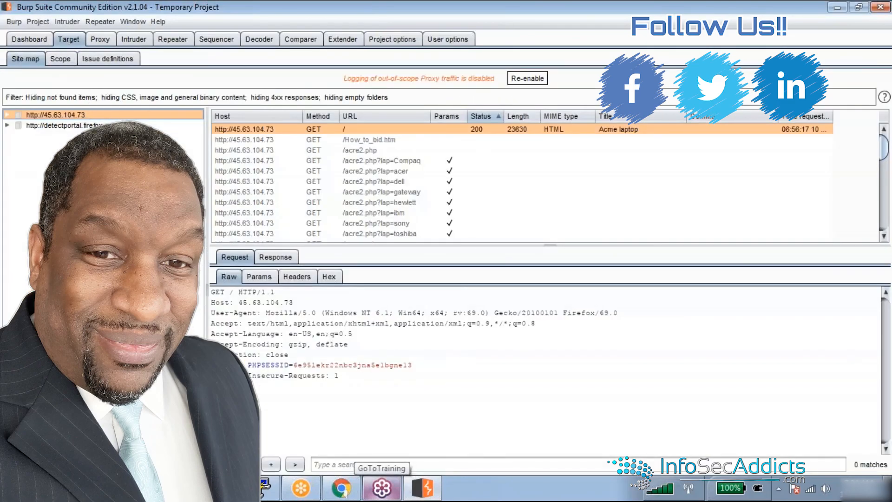